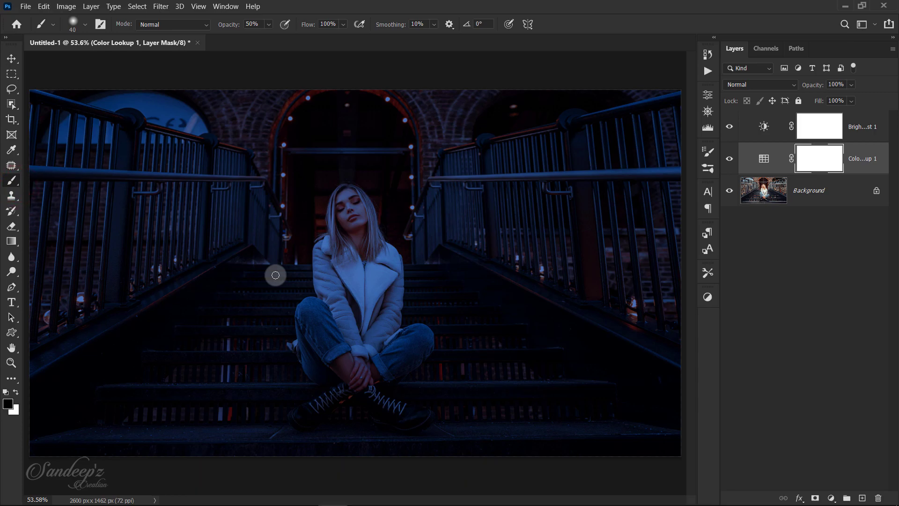
Paint black at 50% brush opacity on the Color Lookup layer mask over the woman's face, neck and hands
mouse_move(341, 207)
mouse_down()
mouse_move(356, 229)
mouse_move(350, 206)
mouse_move(357, 236)
mouse_up()
click(358, 242)
click(348, 194)
click(351, 218)
mouse_move(347, 361)
mouse_down()
mouse_move(355, 384)
mouse_move(370, 376)
mouse_move(355, 364)
mouse_up()
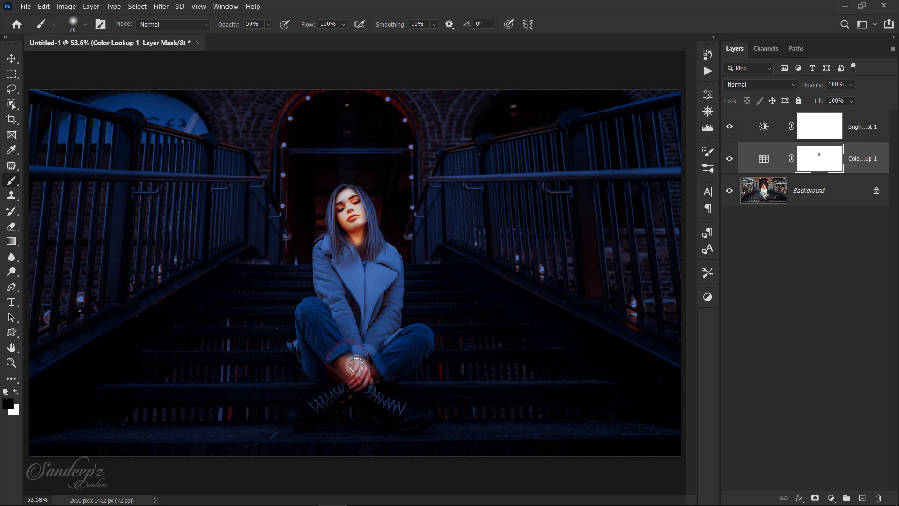
key(bracketleft)
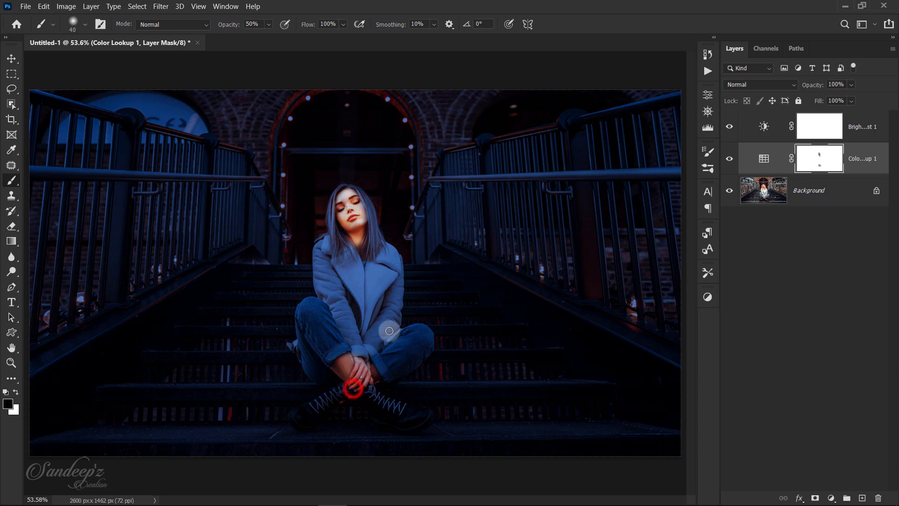
Set the Color Lookup layer mask's density to 90%
right_click(812, 166)
click(819, 154)
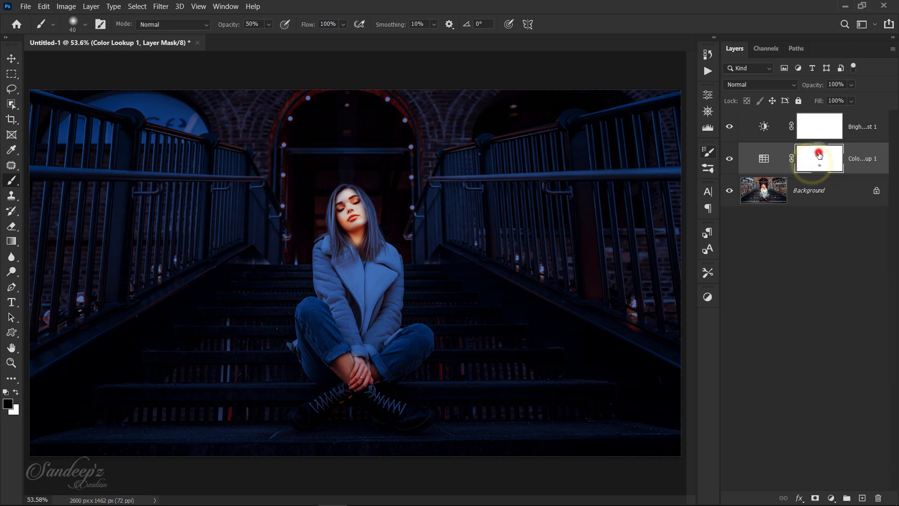
click(708, 94)
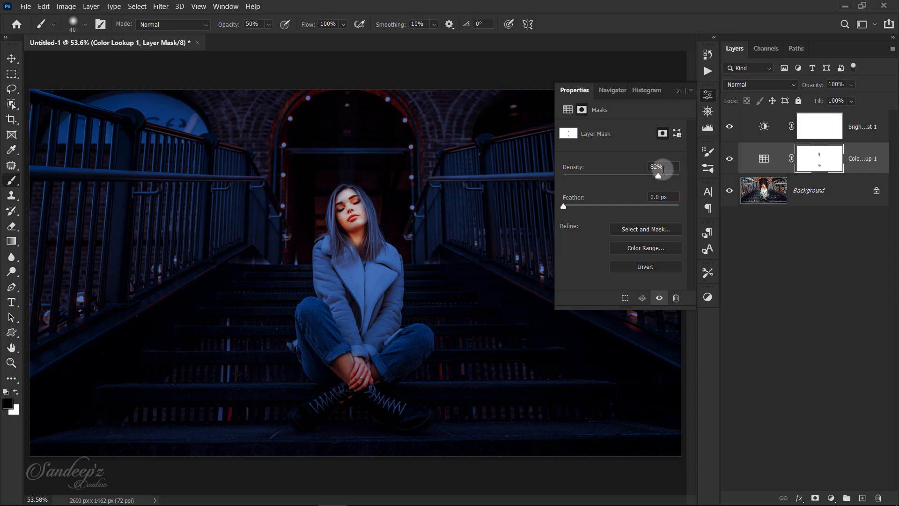
text(90)
key(Return)
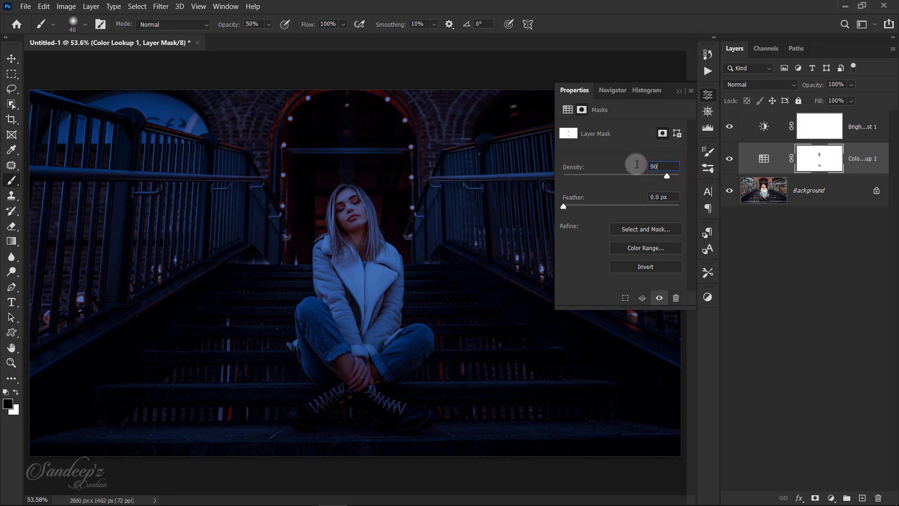
click(679, 94)
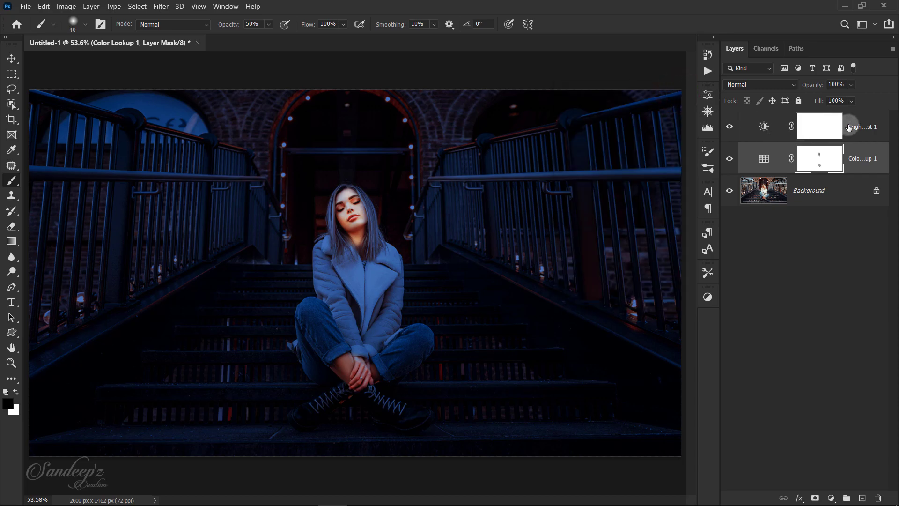
Switch the foreground colour to white and add a blank layer above the Brightness/Contrast adjustment
click(849, 127)
key(x)
click(863, 496)
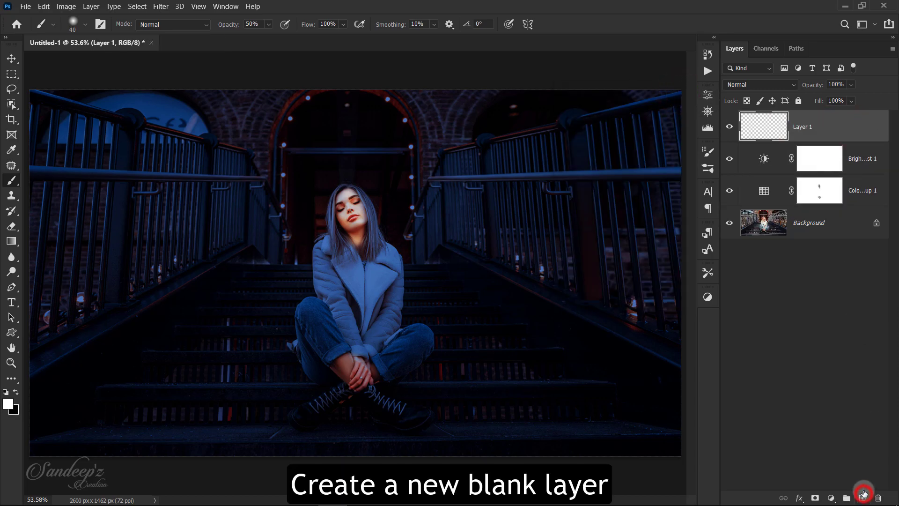
Add an Outer Glow effect to the new layer with the Linear Dodge (Add) blend mode
right_click(834, 138)
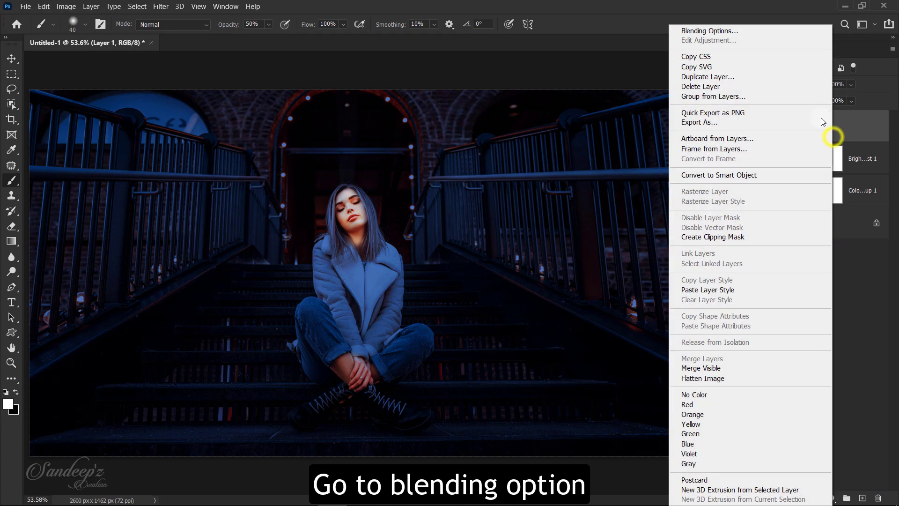
click(770, 33)
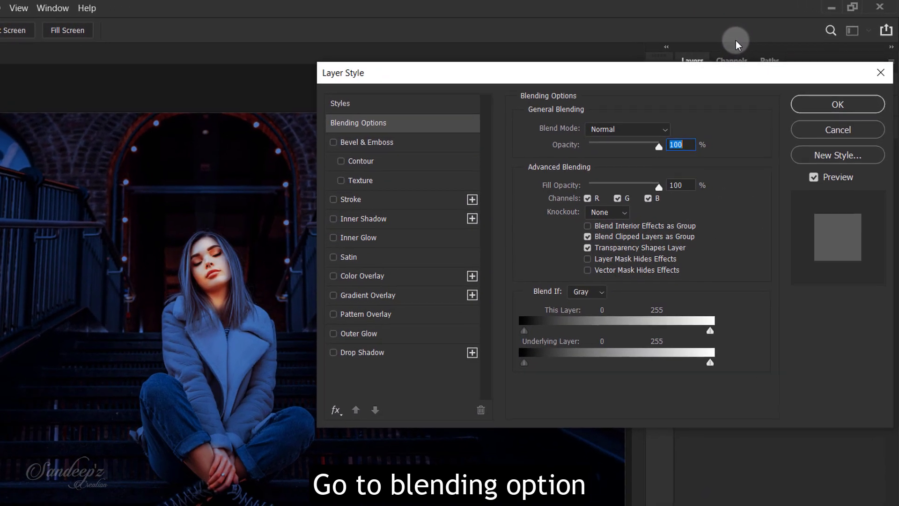
click(383, 334)
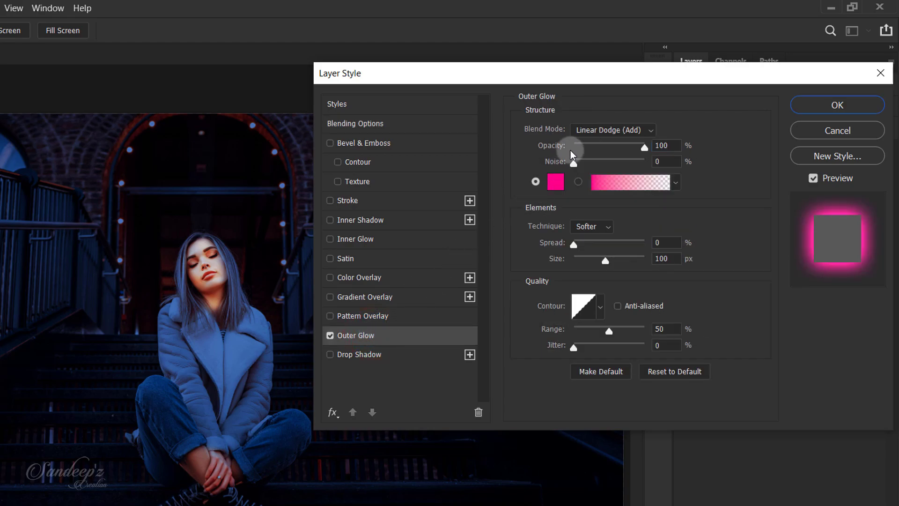
click(593, 130)
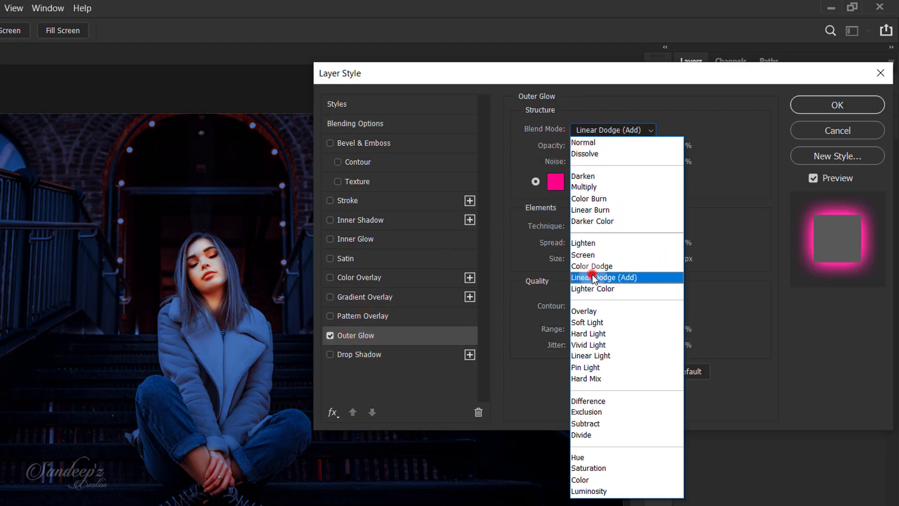
click(594, 277)
Set the outer glow colour to cyan 00d2ff and its size to 100 px, and apply the layer style
click(555, 181)
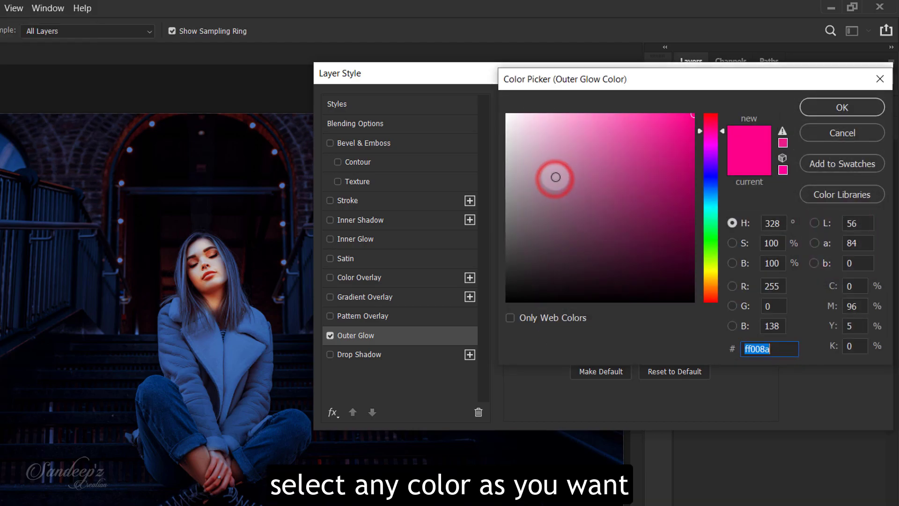
drag(705, 193, 711, 202)
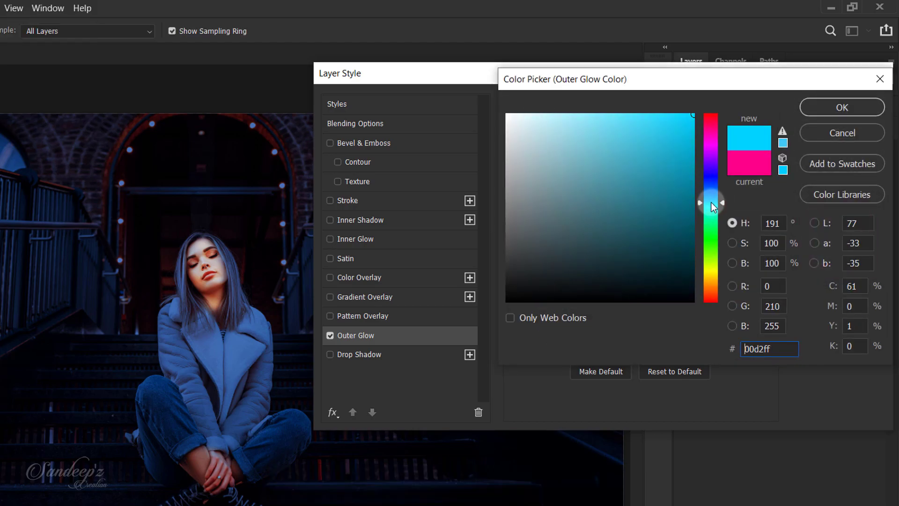
click(820, 104)
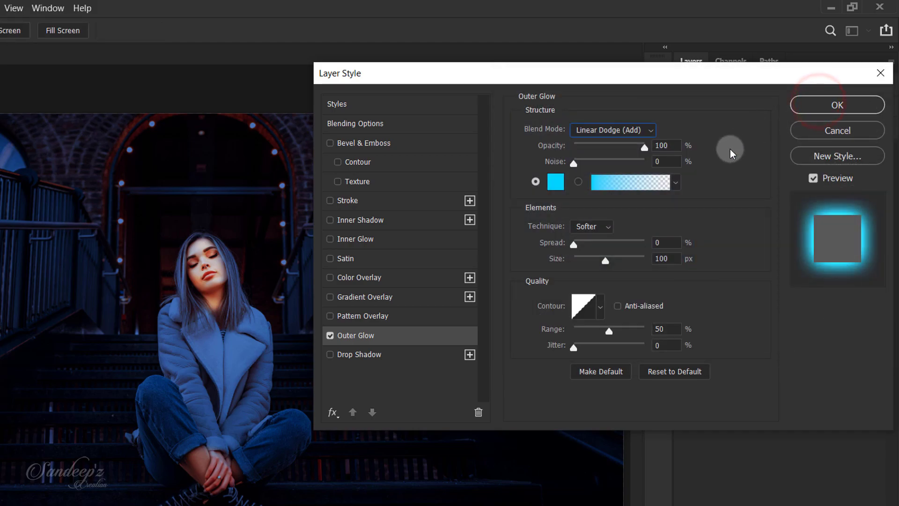
double_click(664, 258)
text(100)
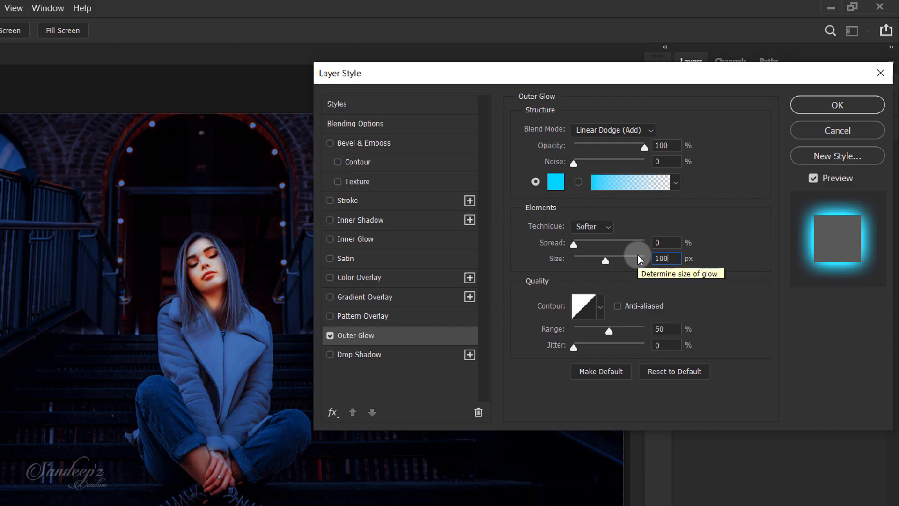
click(799, 111)
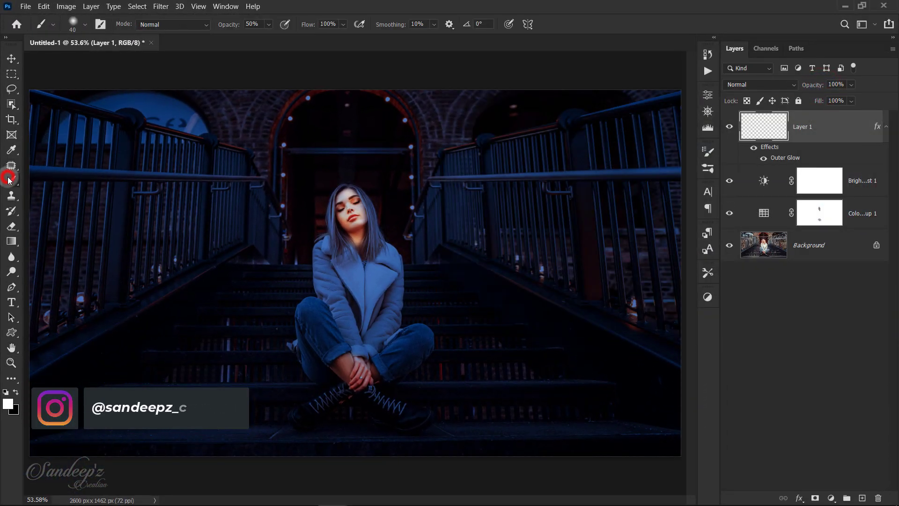
Set up the brush with a white foreground colour, 100% opacity and a 6 px size for the boots
click(8, 404)
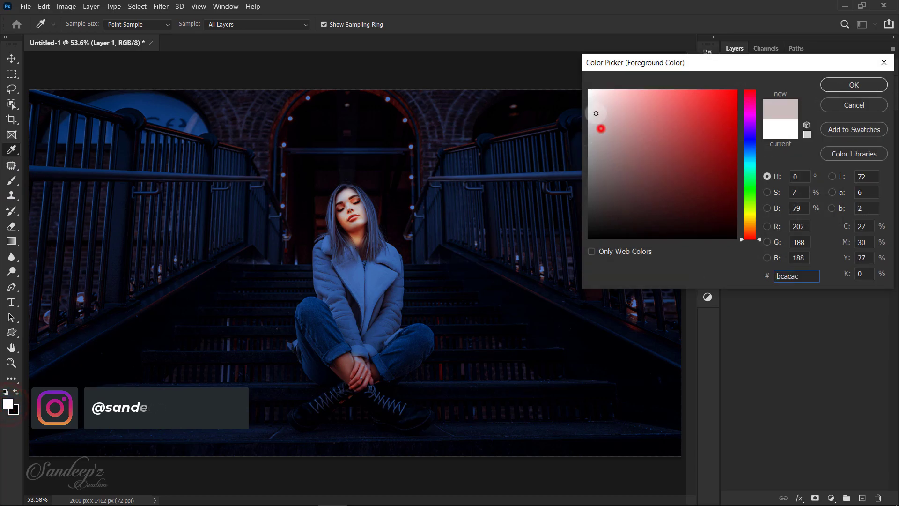
click(829, 85)
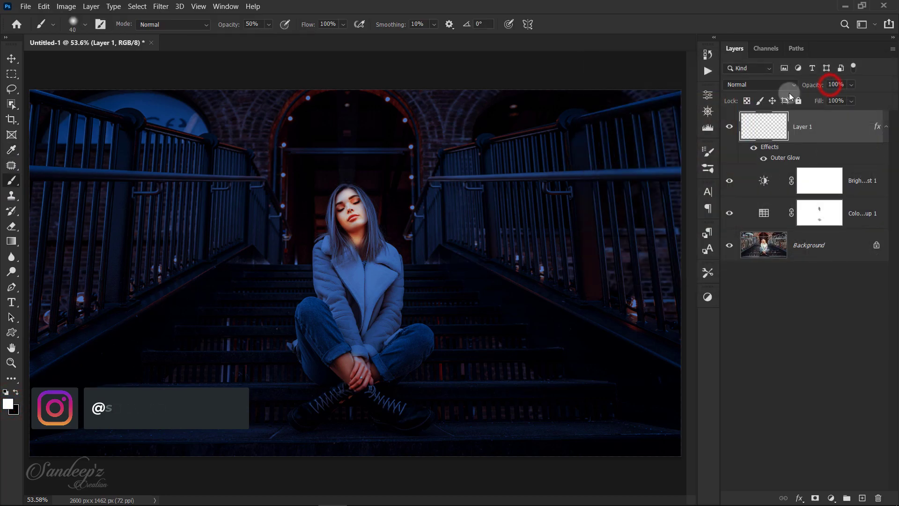
drag(228, 25, 294, 24)
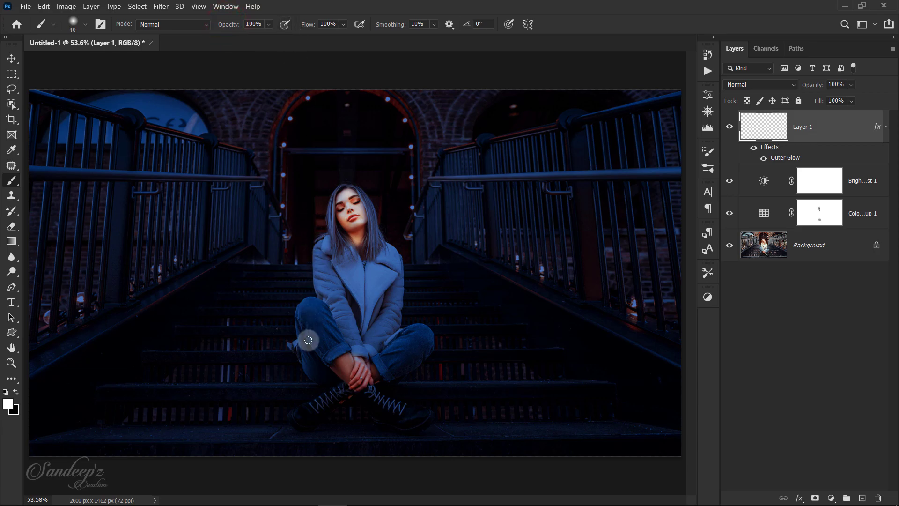
key(ctrl+plus)
key(ctrl+plus)
key(ctrl+plus)
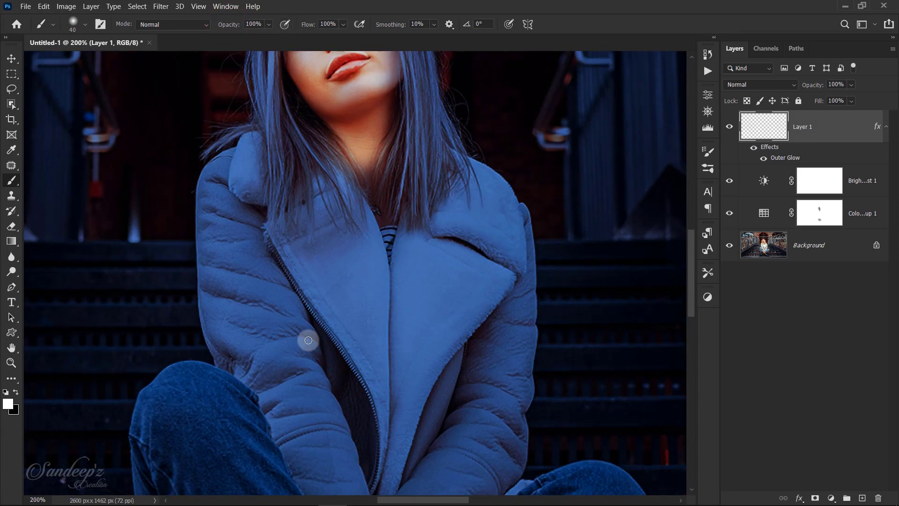
scroll(309, 340, down, 10)
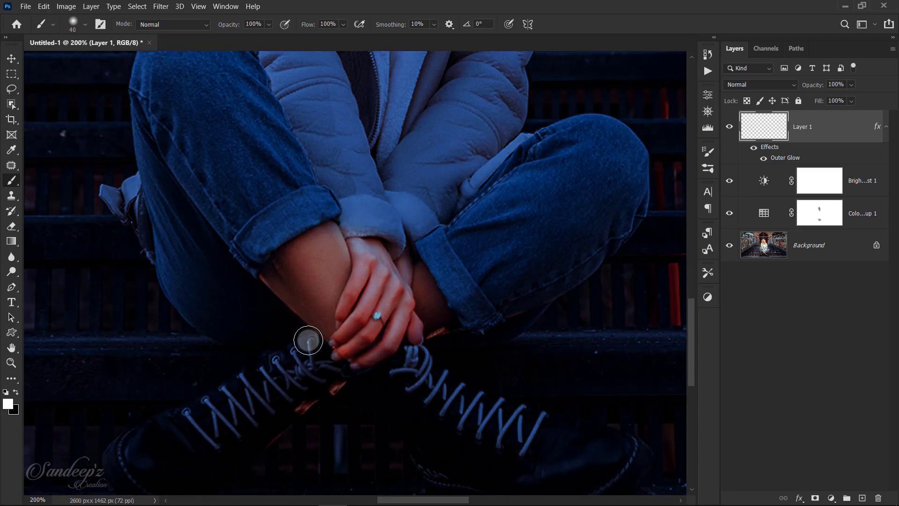
scroll(309, 340, down, 2)
key(bracketleft)
key(bracketleft)
key(bracketleft)
key(bracketleft)
key(bracketleft)
key(bracketleft)
key(bracketleft)
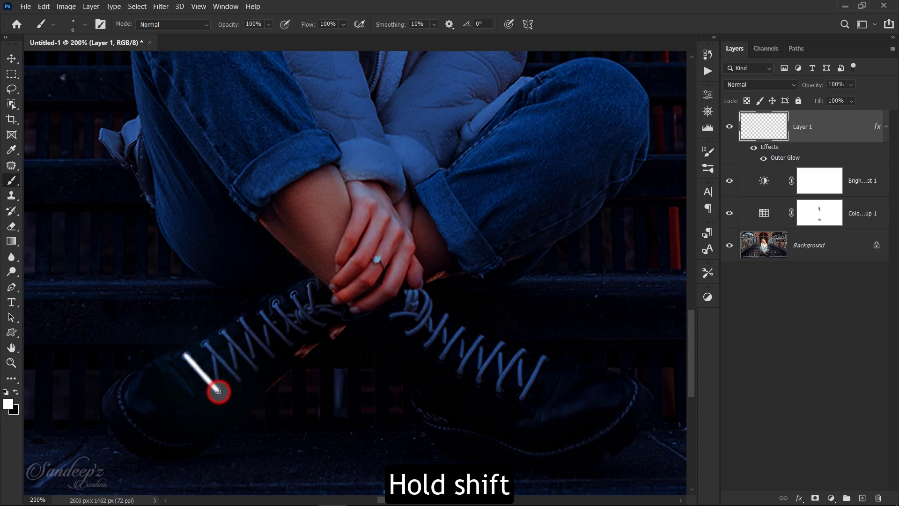
Trace the laces of the boot on the image's left side with straight white glowing brush strokes
shift+click(237, 379)
click(223, 330)
shift+click(257, 369)
click(242, 319)
shift+click(274, 357)
click(261, 311)
shift+click(291, 345)
drag(275, 303, 307, 334)
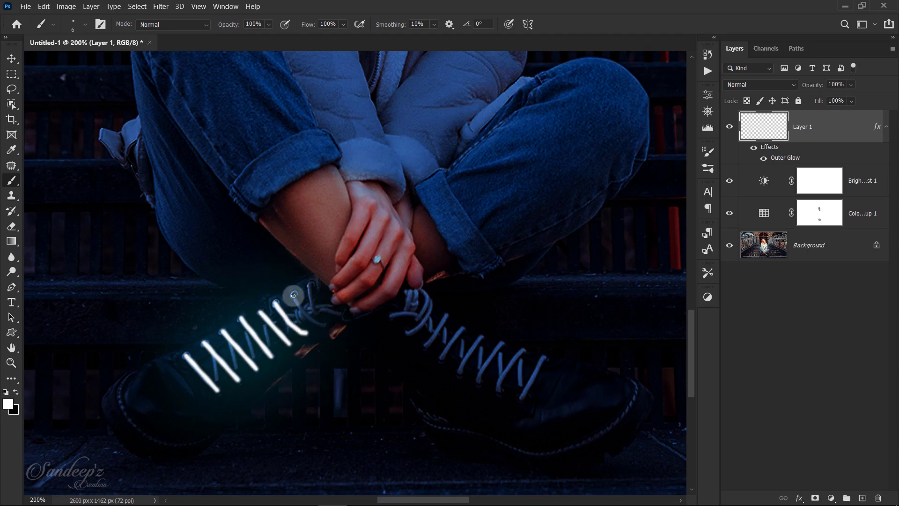
drag(294, 293, 325, 324)
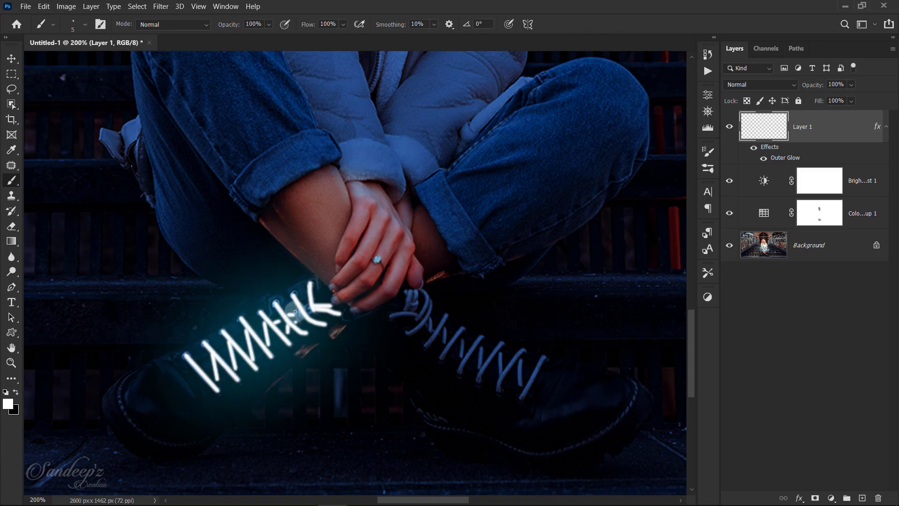
Trace the laces and knot of the boot on the image's right side with a 5 px white brush
mouse_move(543, 357)
mouse_down()
mouse_move(524, 392)
mouse_move(500, 380)
mouse_up()
mouse_move(503, 343)
mouse_down()
mouse_move(477, 380)
mouse_move(460, 370)
mouse_up()
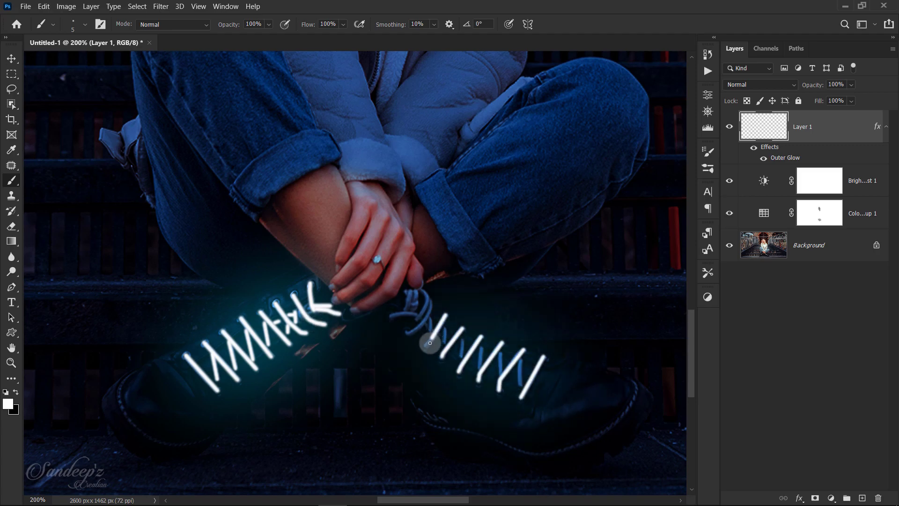
mouse_move(429, 304)
mouse_down()
mouse_move(409, 333)
mouse_move(420, 317)
mouse_up()
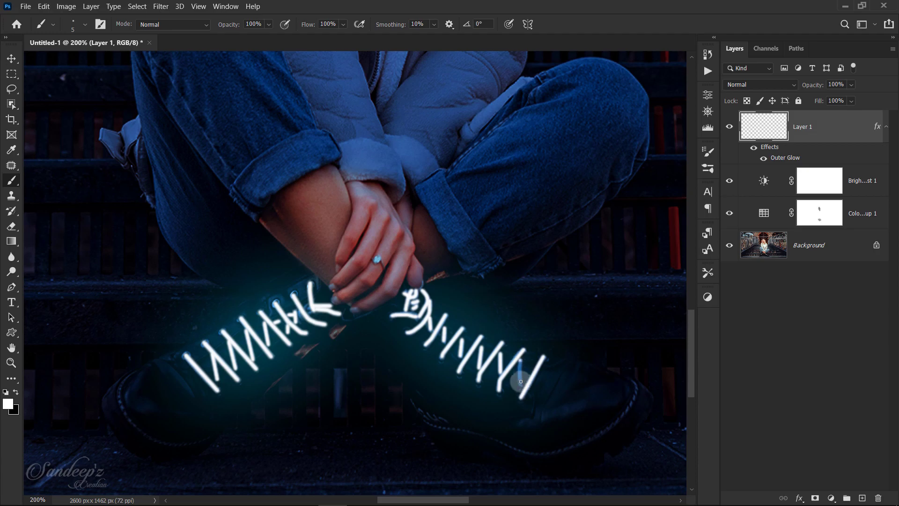
Outline the rolled cuffs of both jeans legs with glowing white brush strokes
key(ctrl+minus)
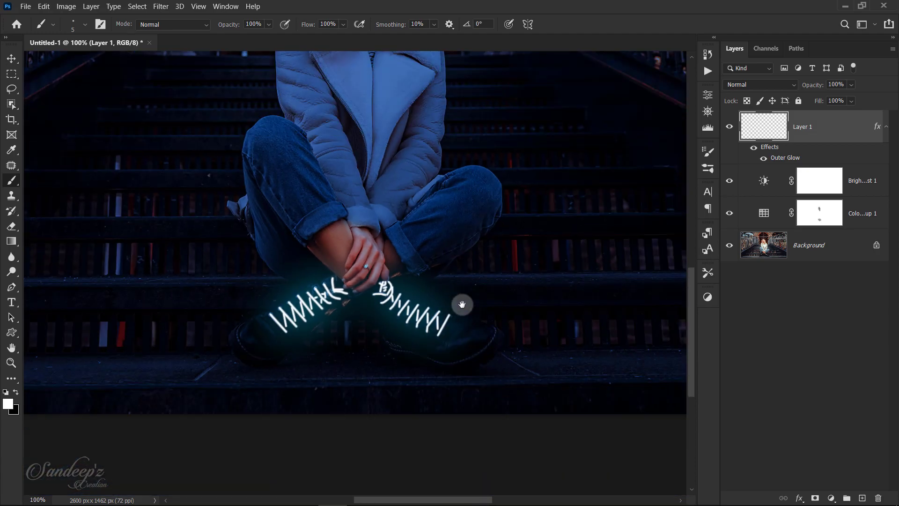
drag(433, 281, 452, 383)
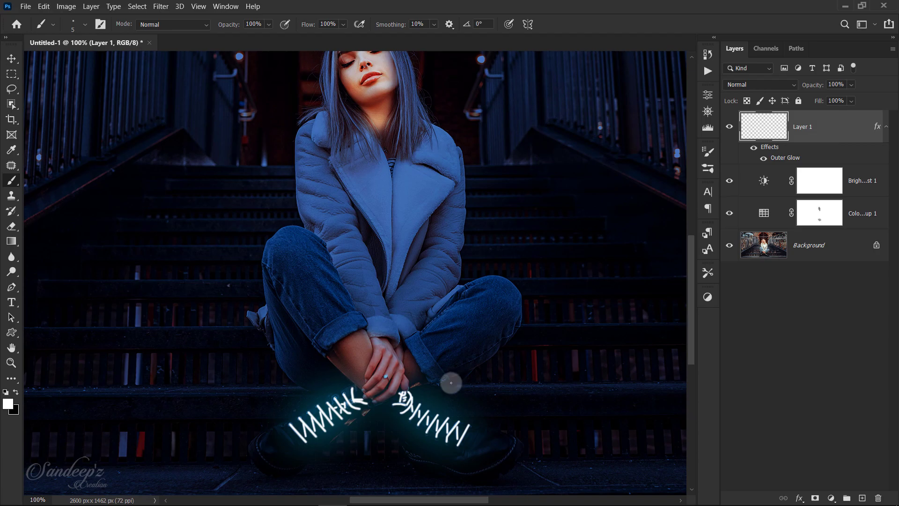
key(ctrl+plus)
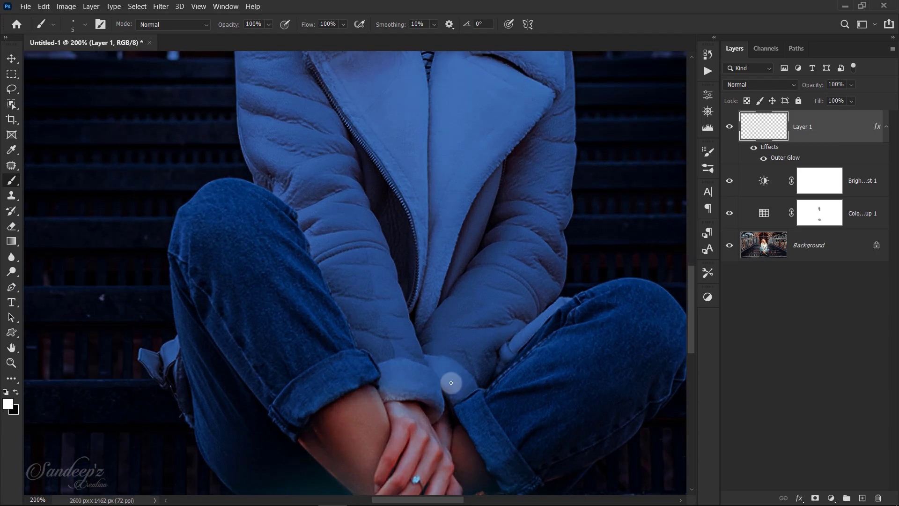
scroll(451, 383, down, 6)
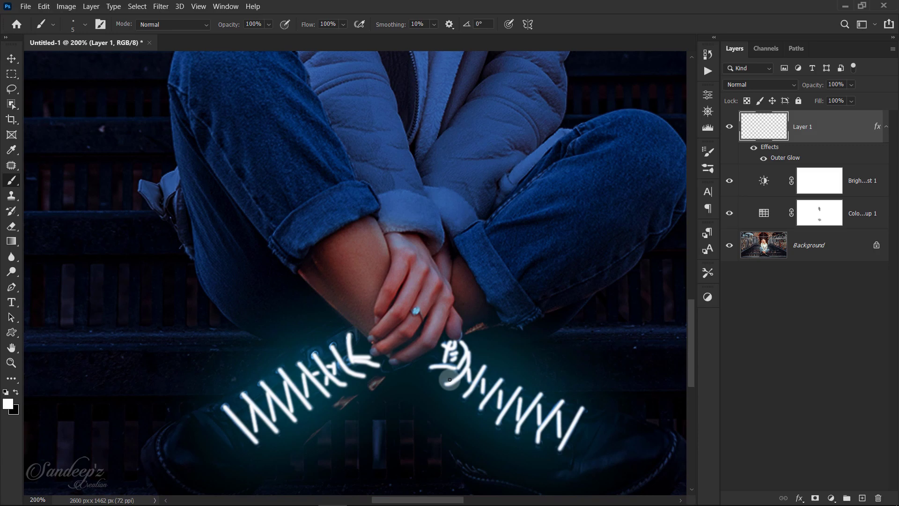
mouse_move(279, 259)
mouse_down()
mouse_move(294, 275)
mouse_move(312, 247)
mouse_move(369, 216)
mouse_move(370, 183)
mouse_move(272, 241)
mouse_up()
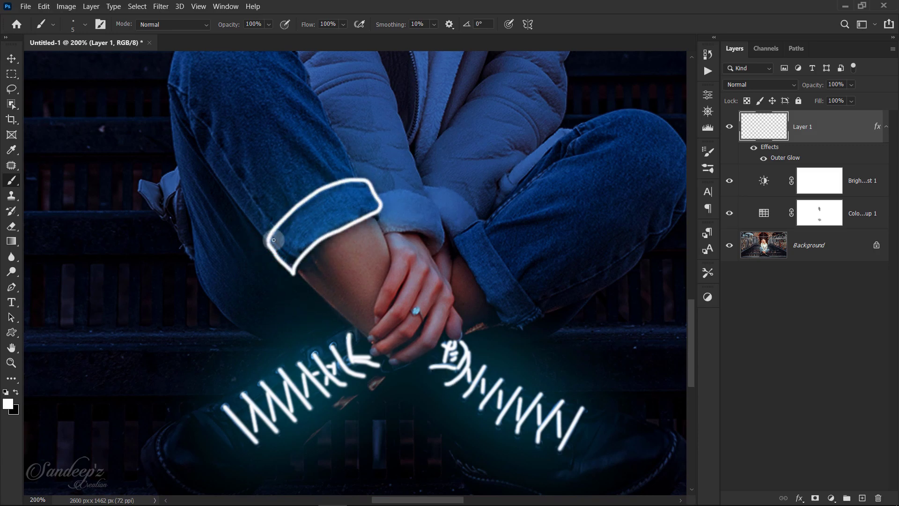
mouse_move(482, 217)
mouse_down()
mouse_move(488, 297)
mouse_move(526, 297)
mouse_move(533, 311)
mouse_move(517, 319)
mouse_up()
drag(546, 298, 459, 340)
Trace the outline and fabric folds of the jeans leg on the image's right side
drag(398, 264, 515, 169)
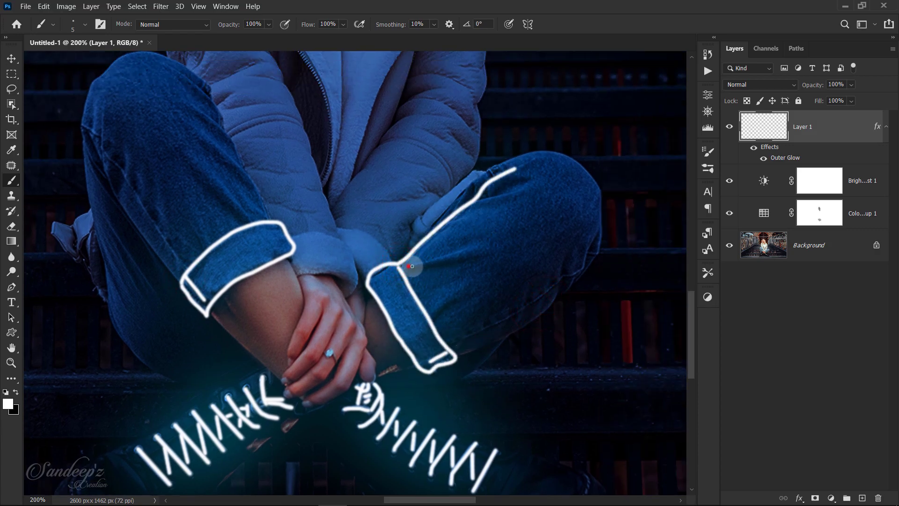
drag(408, 265, 468, 253)
drag(477, 289, 443, 313)
drag(564, 257, 553, 295)
drag(592, 237, 577, 272)
mouse_move(506, 332)
mouse_down()
mouse_move(573, 282)
mouse_move(599, 238)
mouse_move(598, 196)
mouse_move(577, 165)
mouse_move(476, 170)
mouse_up()
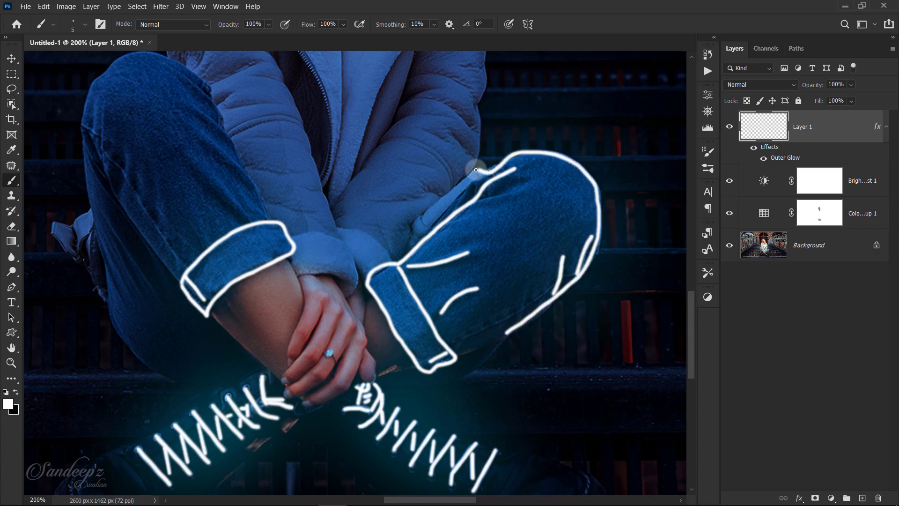
drag(458, 353, 512, 327)
Trace the outer edges of the jacket's shoulders and sleeves on both sides of the body
scroll(471, 241, up, 5)
mouse_move(405, 102)
mouse_down()
mouse_move(447, 125)
mouse_move(478, 191)
mouse_up()
scroll(478, 191, down, 2)
mouse_move(476, 100)
mouse_down()
mouse_move(491, 236)
mouse_move(493, 112)
mouse_move(469, 246)
mouse_up()
scroll(492, 235, down, 4)
scroll(387, 277, up, 5)
drag(214, 112, 153, 164)
scroll(153, 164, down, 2)
scroll(153, 164, down, 2)
mouse_move(150, 82)
mouse_down()
mouse_move(147, 146)
mouse_move(166, 251)
mouse_move(160, 246)
mouse_move(310, 202)
mouse_move(271, 218)
mouse_move(244, 263)
mouse_up()
Trace the outer edge and seam of the jeans leg on the image's left side and the fabric behind it
scroll(245, 263, down, 3)
mouse_move(246, 191)
mouse_down()
mouse_move(273, 345)
mouse_move(316, 402)
mouse_up()
mouse_move(251, 238)
mouse_down()
mouse_move(217, 264)
mouse_move(268, 331)
mouse_up()
drag(255, 249, 242, 287)
drag(236, 254, 252, 298)
drag(307, 263, 302, 258)
drag(261, 139, 334, 300)
Draw short glowing fold lines across the jeans leg on the image's left side
drag(351, 185, 397, 237)
drag(356, 156, 392, 190)
drag(338, 116, 370, 145)
drag(316, 209, 320, 242)
drag(283, 173, 284, 209)
drag(266, 241, 300, 298)
drag(264, 269, 278, 308)
Trace the inner edge of the jeans leg on the image's left side and the jacket cuffs above the hands
drag(387, 244, 274, 268)
drag(299, 188, 298, 257)
mouse_move(259, 204)
mouse_down()
mouse_move(319, 336)
mouse_move(321, 232)
mouse_up()
mouse_move(311, 276)
mouse_down()
mouse_move(323, 292)
mouse_move(376, 304)
mouse_move(371, 267)
mouse_up()
mouse_move(313, 256)
mouse_down()
mouse_move(384, 260)
mouse_move(363, 259)
mouse_move(380, 248)
mouse_move(393, 293)
mouse_up()
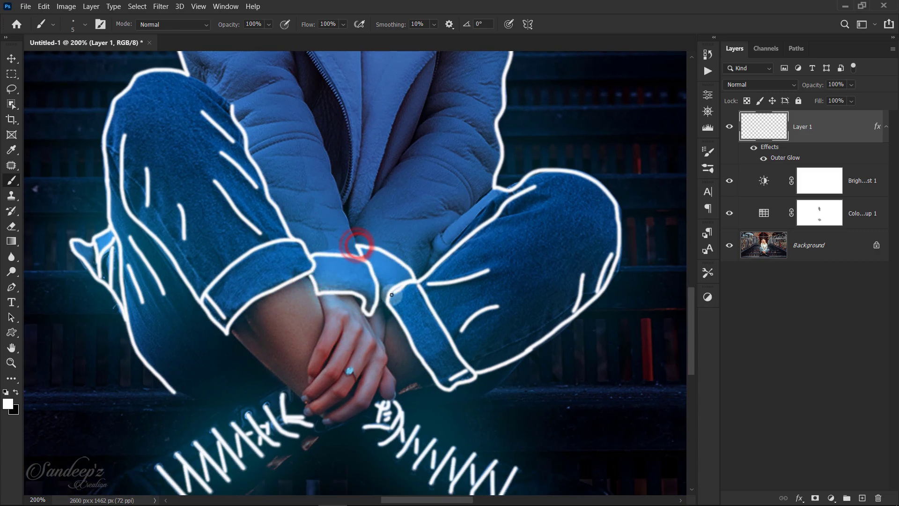
Trace the inner edges of the jacket's open front down to where they meet above the hands
scroll(363, 289, up, 5)
mouse_move(438, 203)
mouse_down()
mouse_move(420, 265)
mouse_move(352, 375)
mouse_up()
drag(288, 187, 350, 388)
Trace the collar and lapel on the jacket's right side in the image, the front flap and the zipper line
scroll(401, 234, up, 4)
mouse_move(407, 216)
mouse_down()
mouse_move(478, 241)
mouse_move(491, 188)
mouse_up()
drag(411, 191, 492, 227)
mouse_move(387, 216)
mouse_down()
mouse_move(460, 259)
mouse_move(362, 416)
mouse_move(347, 490)
mouse_up()
scroll(444, 217, down, 2)
mouse_move(444, 185)
mouse_down()
mouse_move(427, 289)
mouse_move(382, 409)
mouse_up()
mouse_move(243, 154)
mouse_down()
mouse_move(331, 317)
mouse_move(350, 395)
mouse_move(350, 443)
mouse_up()
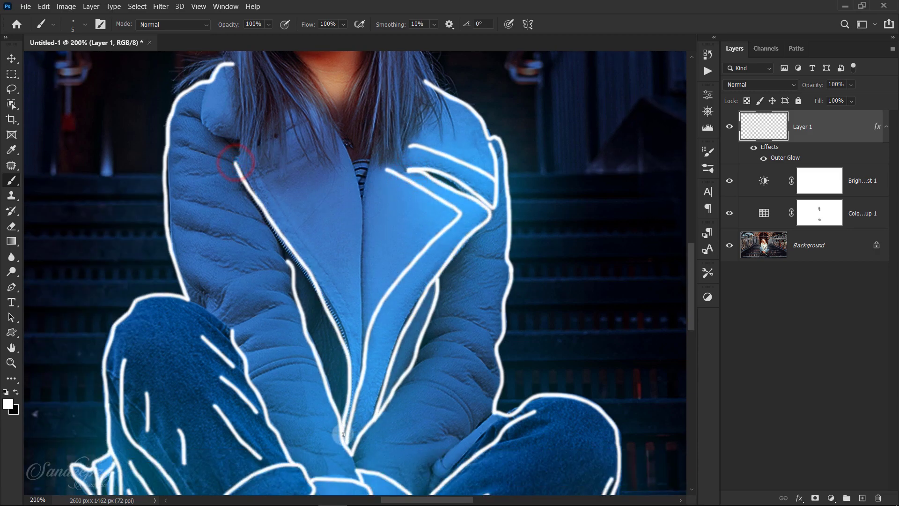
Trace the jacket's center front edge from the neck down, the short opposite neck edge and the collar on the image's left side
scroll(351, 440, up, 1)
mouse_move(329, 146)
mouse_down()
mouse_move(357, 207)
mouse_move(361, 406)
mouse_up()
drag(375, 164, 362, 232)
scroll(264, 194, up, 1)
mouse_move(207, 142)
mouse_down()
mouse_move(225, 197)
mouse_move(242, 196)
mouse_up()
Draw short glowing fold lines across the jacket sleeve on the image's left side
scroll(208, 208, down, 2)
drag(179, 196, 239, 209)
drag(185, 227, 261, 247)
drag(232, 284, 276, 272)
mouse_move(273, 304)
mouse_down()
mouse_move(236, 320)
mouse_move(307, 307)
mouse_move(327, 332)
mouse_up()
Draw short rib lines inside the jacket cuffs above the hands
scroll(271, 272, down, 2)
scroll(386, 331, down, 1)
mouse_move(325, 344)
mouse_down()
mouse_move(346, 373)
mouse_move(324, 388)
mouse_up()
scroll(346, 374, down, 1)
drag(328, 371, 331, 385)
mouse_move(335, 367)
mouse_down()
mouse_move(338, 385)
mouse_move(354, 389)
mouse_up()
drag(362, 373, 362, 390)
drag(369, 381, 369, 393)
drag(370, 356, 364, 366)
Draw short glowing fold lines up the jacket sleeve on the image's right side
mouse_move(377, 359)
mouse_down()
mouse_move(370, 372)
mouse_move(395, 386)
mouse_move(459, 360)
mouse_up()
scroll(399, 380, up, 1)
drag(432, 312, 474, 347)
drag(427, 270, 492, 299)
mouse_move(437, 243)
mouse_down()
mouse_move(491, 254)
mouse_move(502, 236)
mouse_up()
drag(476, 182, 504, 183)
scroll(504, 183, up, 1)
drag(503, 198, 471, 214)
scroll(471, 214, up, 1)
Trace the lapel on the image's left side and add a short fold line on the upper sleeve beside it
mouse_move(333, 173)
mouse_down()
mouse_move(281, 233)
mouse_move(363, 388)
mouse_up()
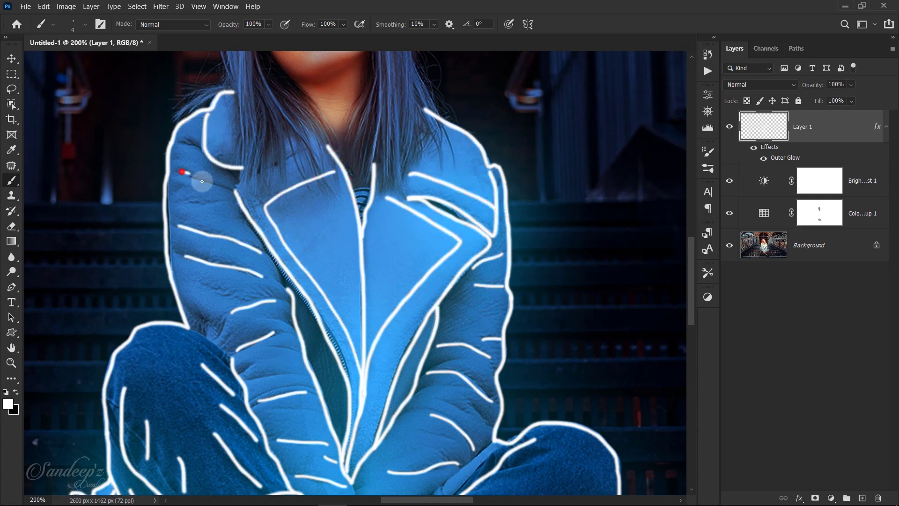
drag(197, 177, 230, 193)
key(ctrl+minus)
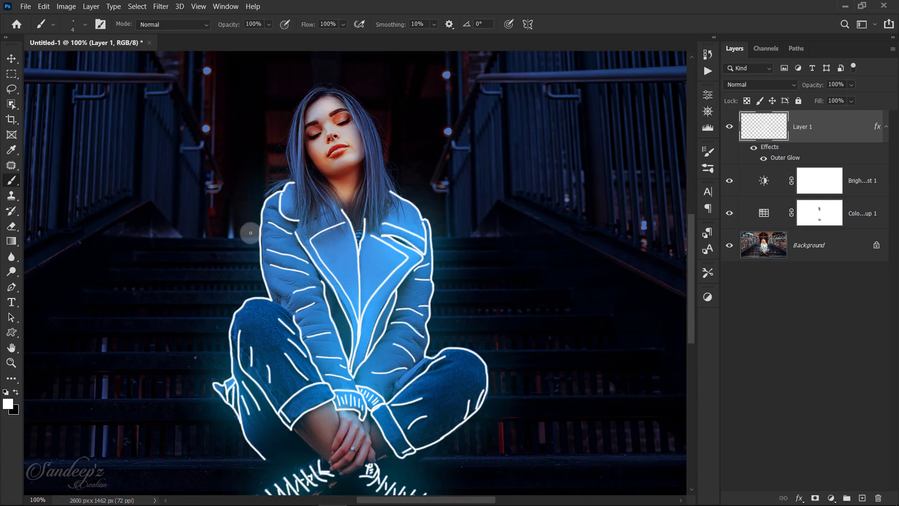
key(ctrl+0)
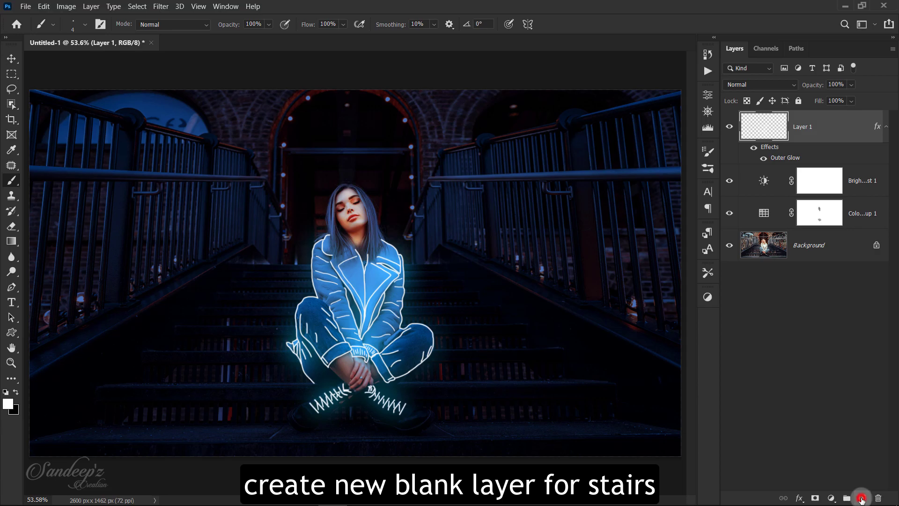
Add a new blank layer and draw straight lines along the two topmost stair edges on the image's left side
click(861, 498)
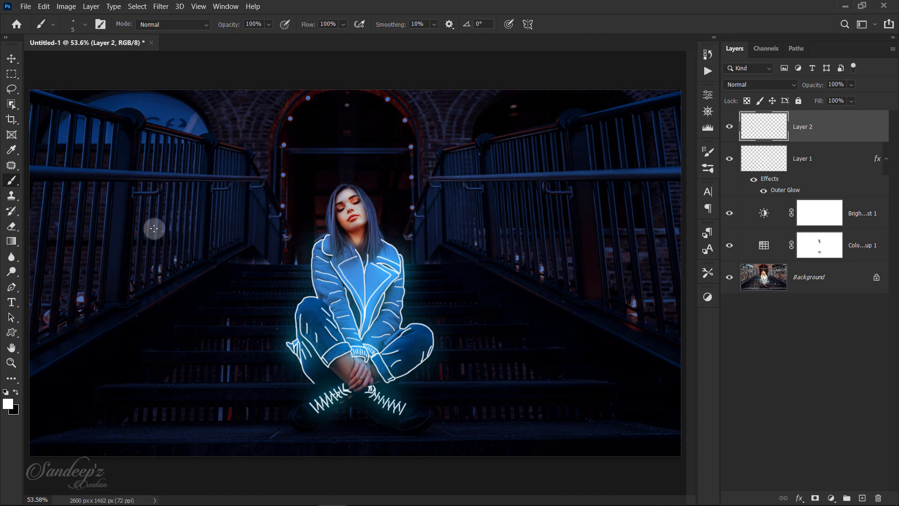
key(ctrl+plus)
key(ctrl+plus)
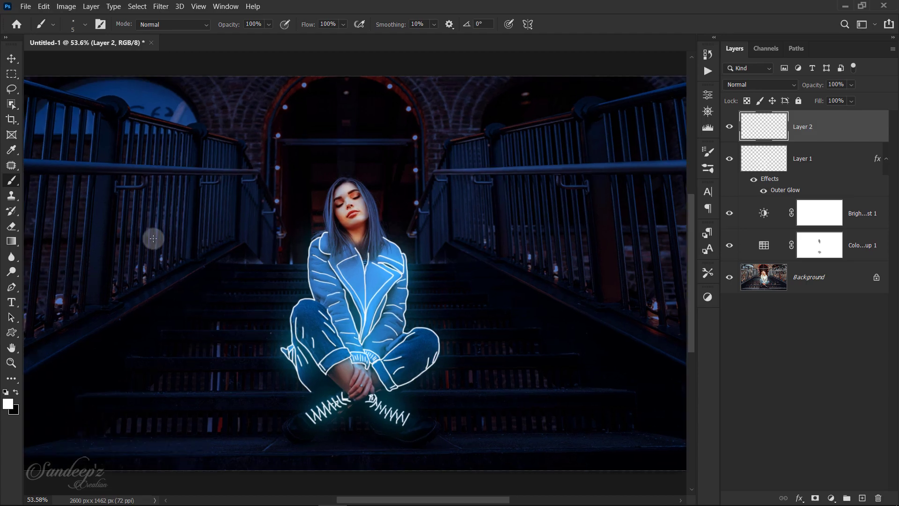
key(ctrl+plus)
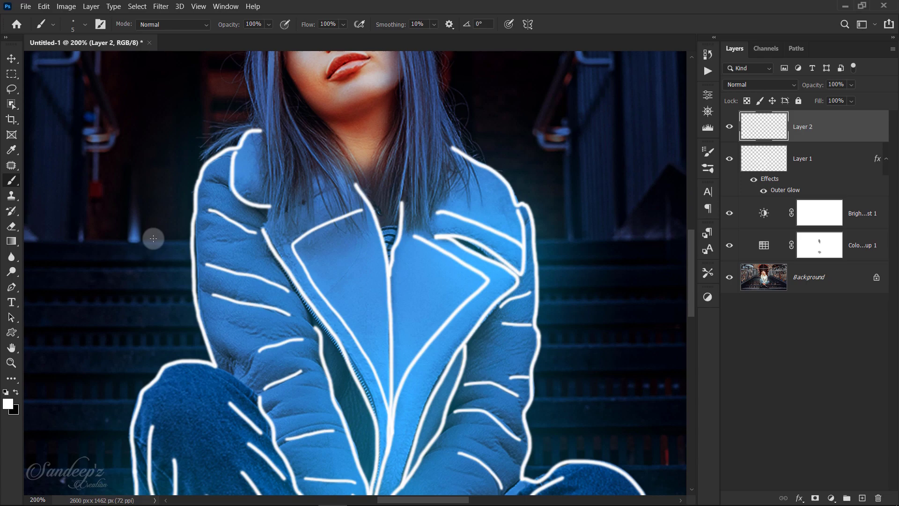
drag(131, 263, 300, 315)
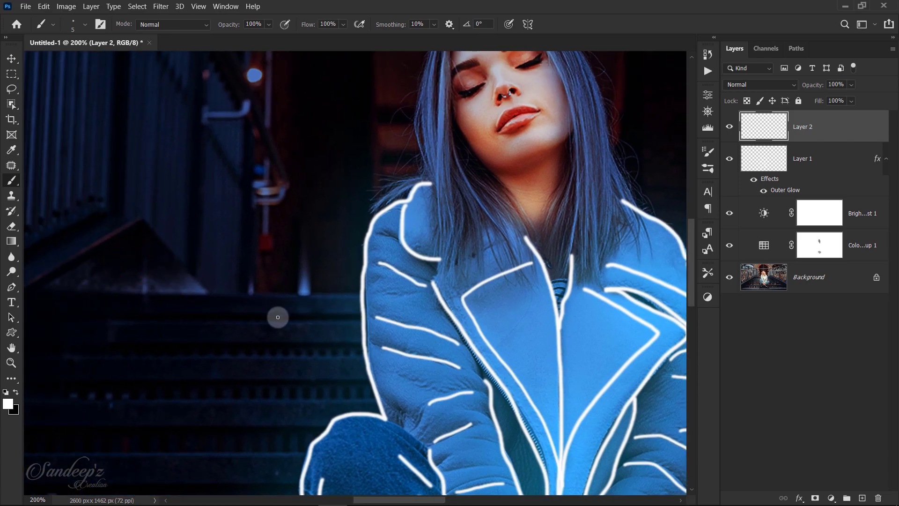
click(146, 292)
shift+click(360, 293)
click(111, 322)
shift+click(362, 322)
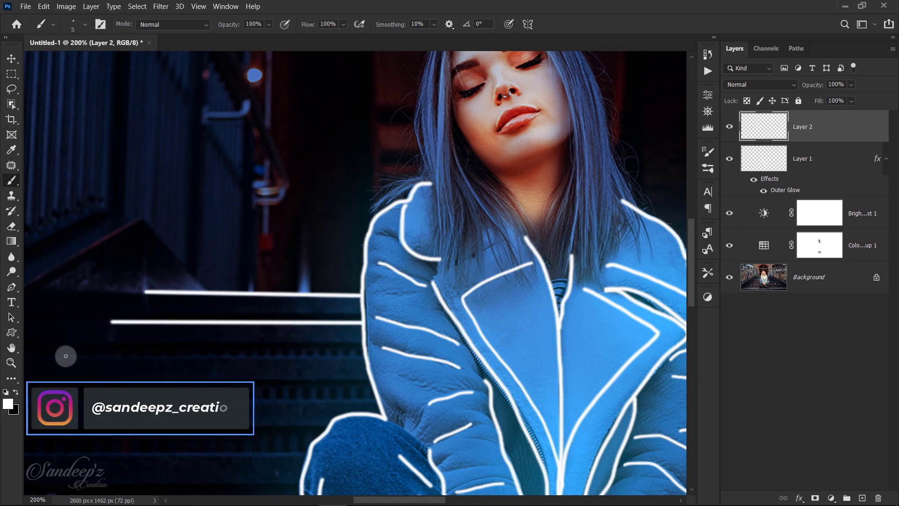
Draw straight lines along the three topmost stair edges on the image's right side, starting at the woman's sleeve
scroll(428, 341, right, 5)
click(266, 292)
shift+click(397, 291)
click(267, 320)
shift+click(433, 321)
click(267, 353)
shift+click(473, 353)
Enlarge the brush to 6 px and draw straight lines along the fourth stair edge on both sides of the woman
scroll(333, 326, down, 3)
key(bracketright)
scroll(554, 323, left, 5)
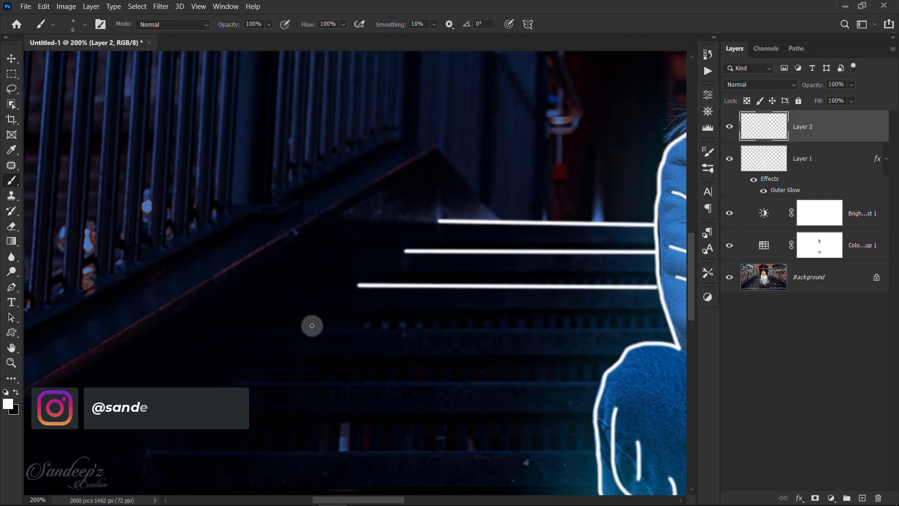
click(312, 323)
shift+click(655, 323)
click(160, 7)
click(331, 187)
text(8)
drag(528, 239, 510, 239)
text(1)
click(635, 99)
drag(391, 250, 354, 158)
Draw straight lines along the fifth stair edge from the top on both sides of the woman
click(199, 290)
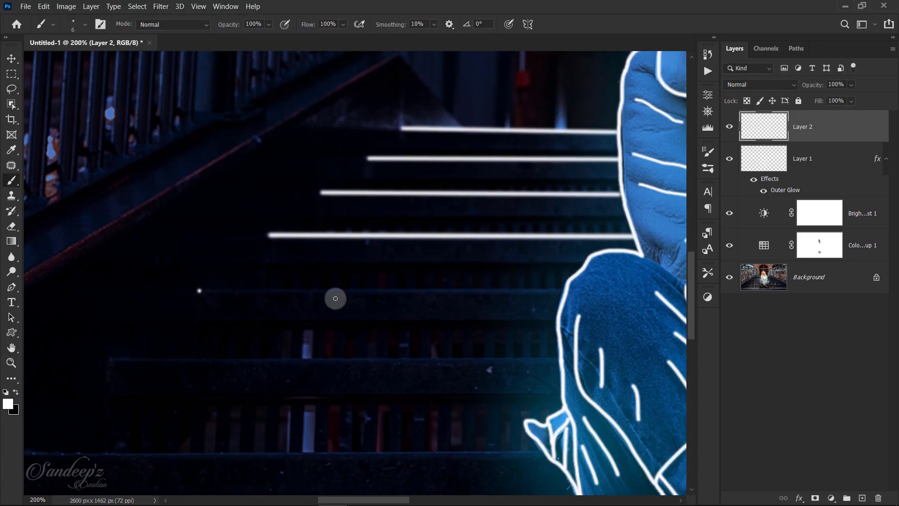
shift+click(564, 292)
scroll(559, 359, right, 10)
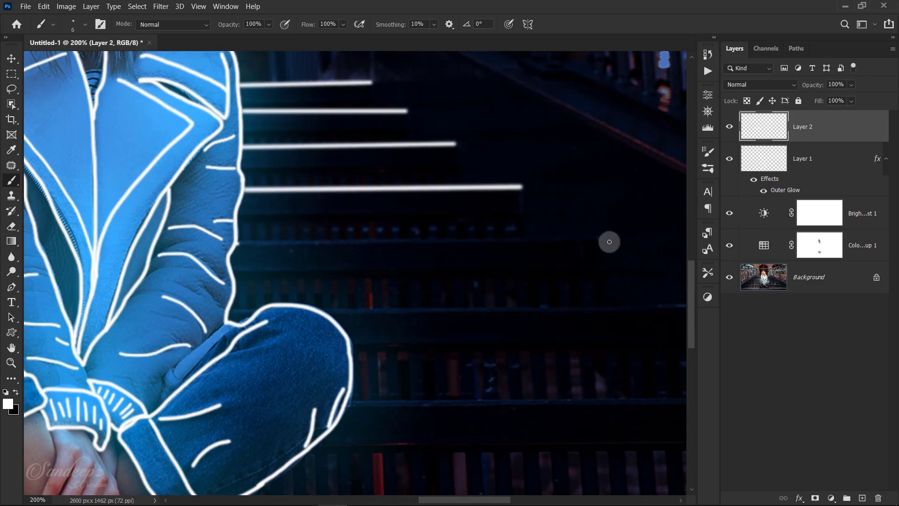
shift+click(601, 238)
Draw straight lines along the sixth and seventh stair edges from the top on both sides of the woman
click(232, 310)
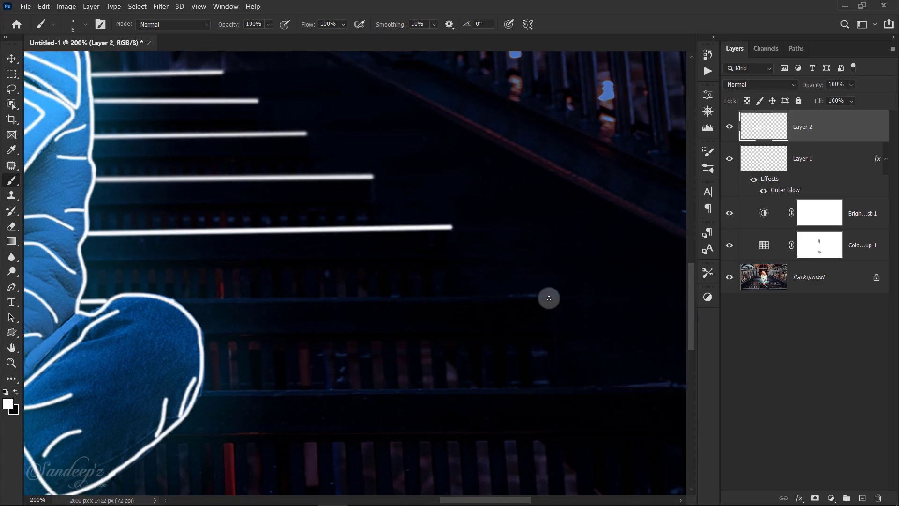
scroll(374, 277, down, 3)
scroll(59, 369, down, 2)
click(59, 367)
drag(406, 368, 185, 352)
shift+click(648, 345)
mouse_move(46, 407)
mouse_down()
mouse_move(331, 293)
mouse_move(655, 384)
mouse_up()
click(673, 203)
shift+click(125, 203)
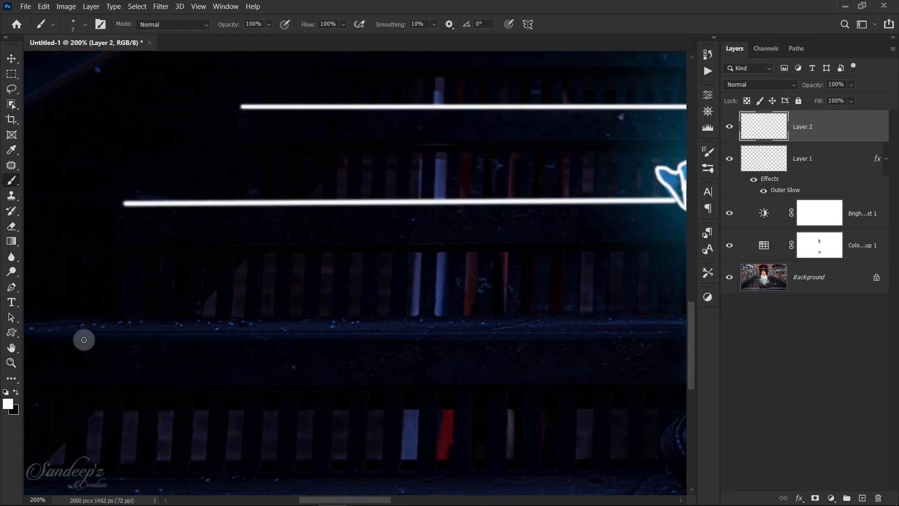
Draw straight lines along the eighth stair edge from the top, stopping at the woman's legs
drag(124, 319, 245, 311)
click(78, 321)
drag(356, 336, 82, 328)
shift+click(611, 308)
drag(580, 281, 665, 210)
Enlarge the brush to 8 px and draw a straight line along the lowest stair edge across the image's full width
key(])
click(72, 374)
drag(609, 388, 70, 379)
shift+click(444, 338)
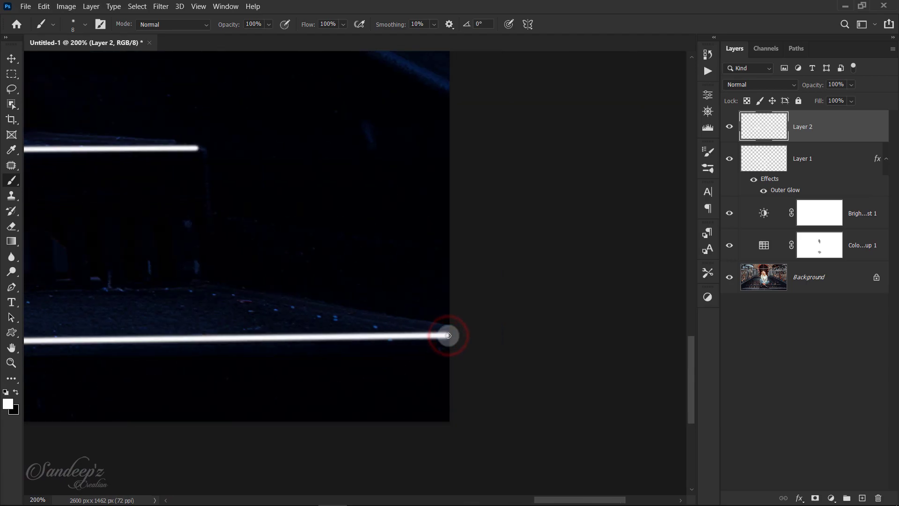
key(ctrl+0)
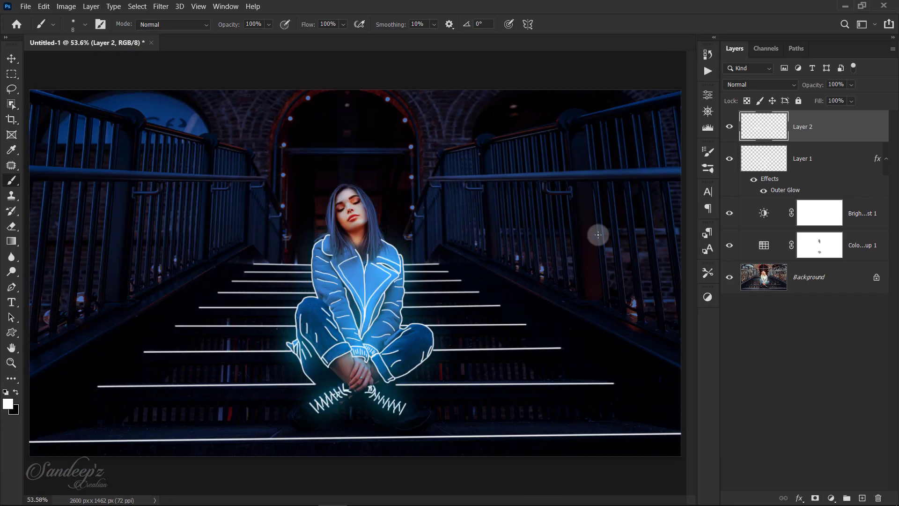
Copy the layer style of Layer 1 and paste it onto the stairs layer, Layer 2
right_click(802, 161)
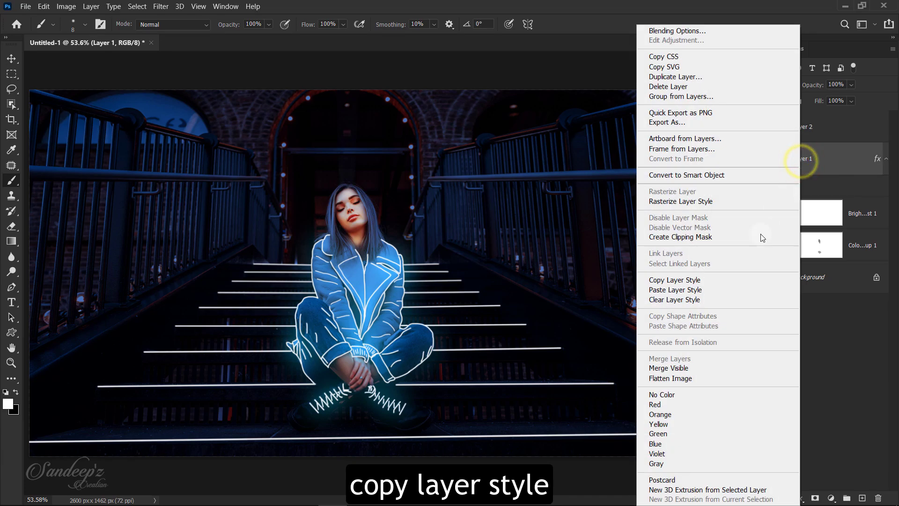
click(726, 281)
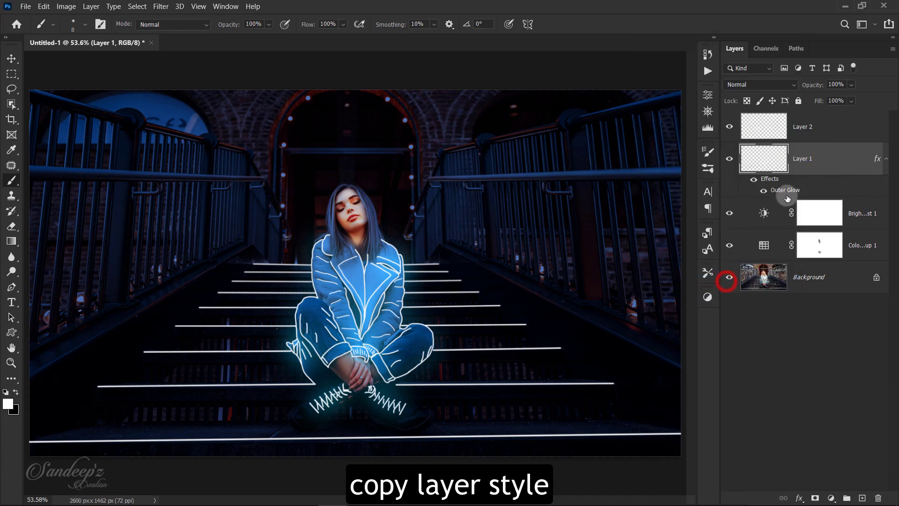
right_click(808, 131)
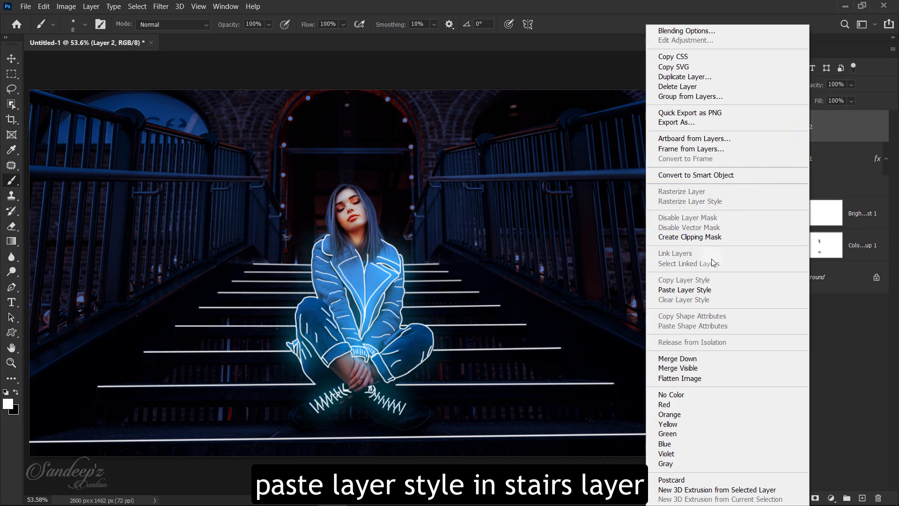
click(702, 287)
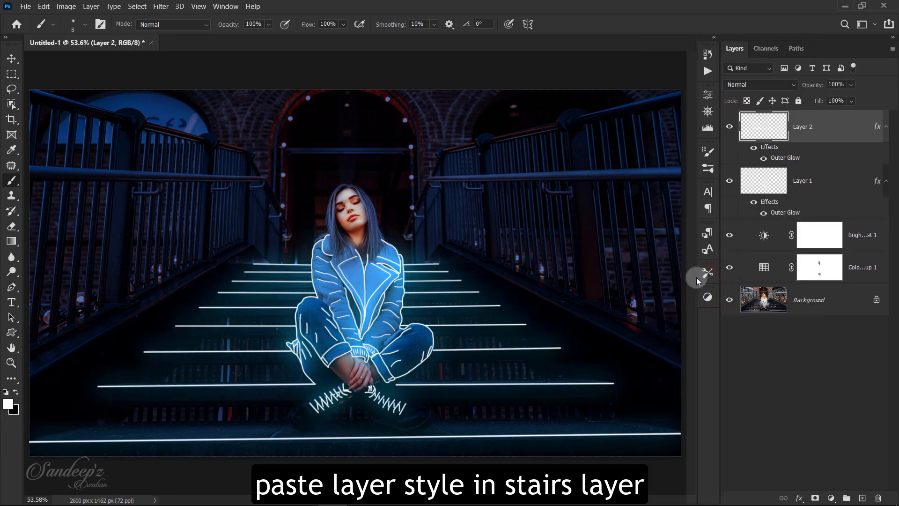
Set the outer glow color of Layer 2 to ff008a and duplicate the layer
click(779, 160)
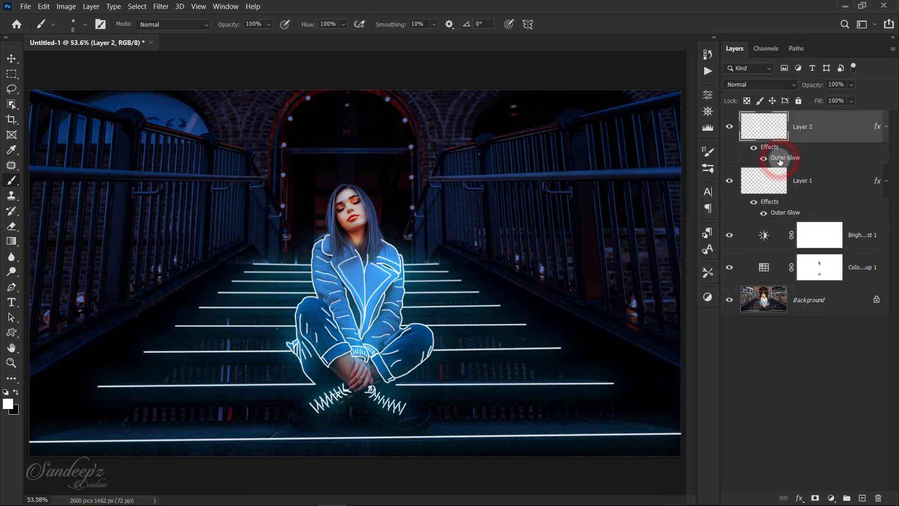
click(629, 145)
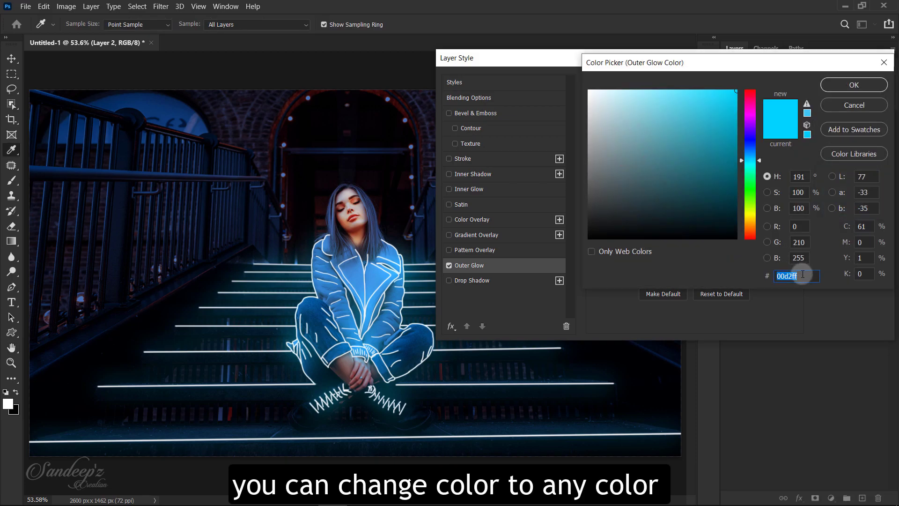
text(ff)
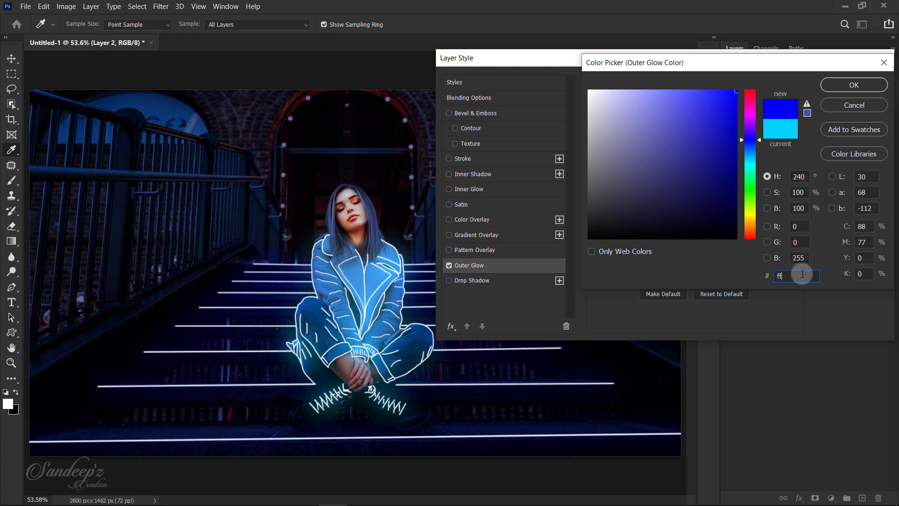
text(008a)
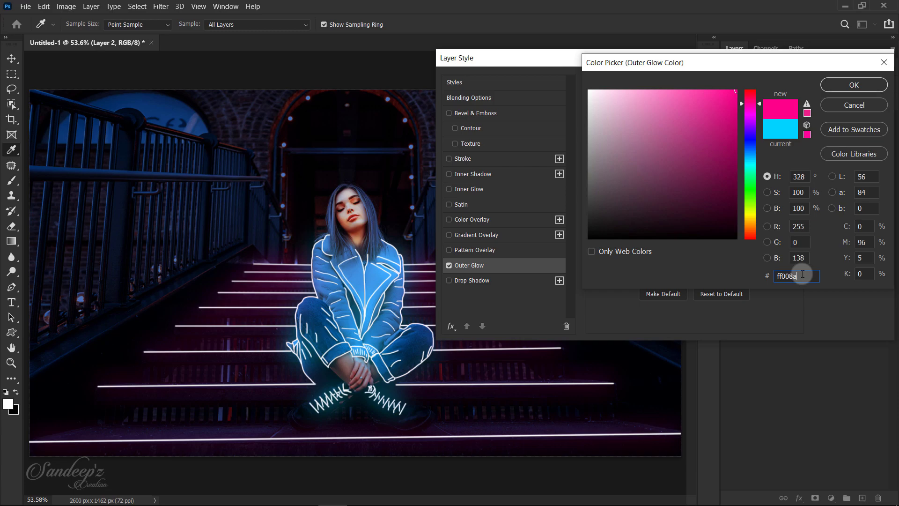
click(841, 89)
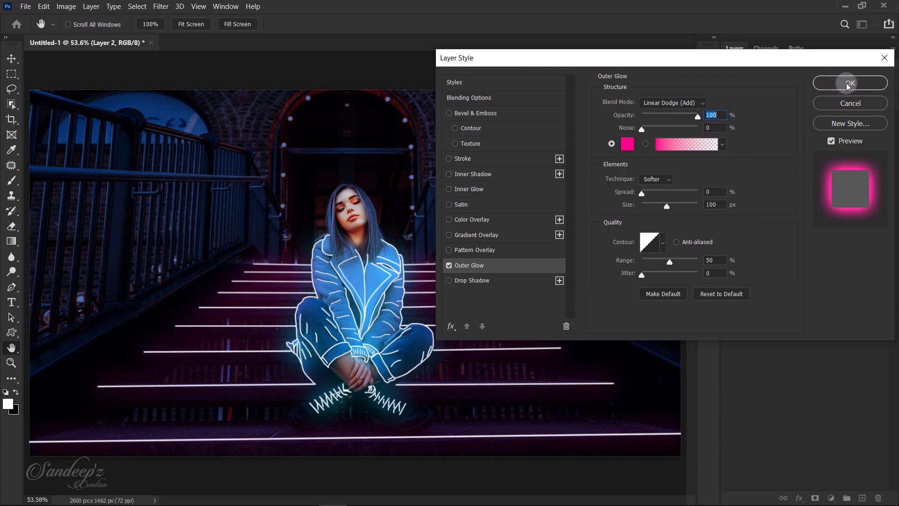
click(849, 85)
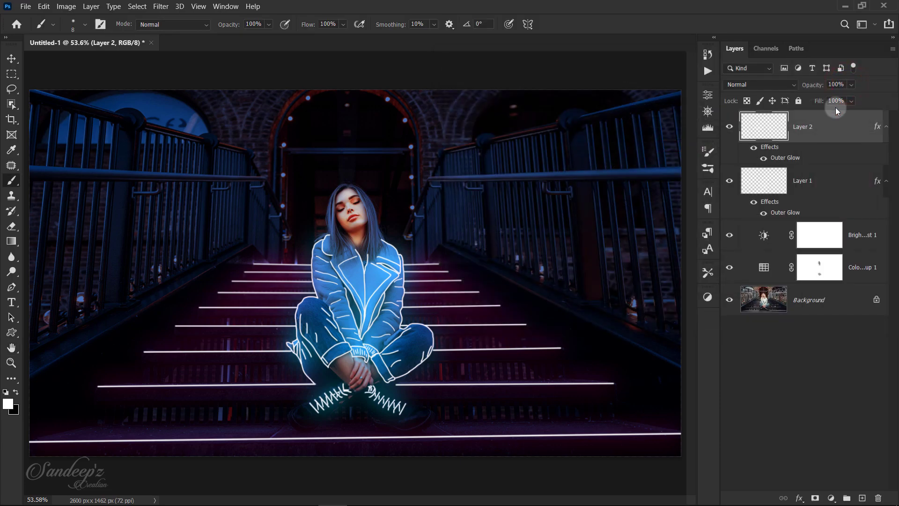
drag(854, 126, 861, 500)
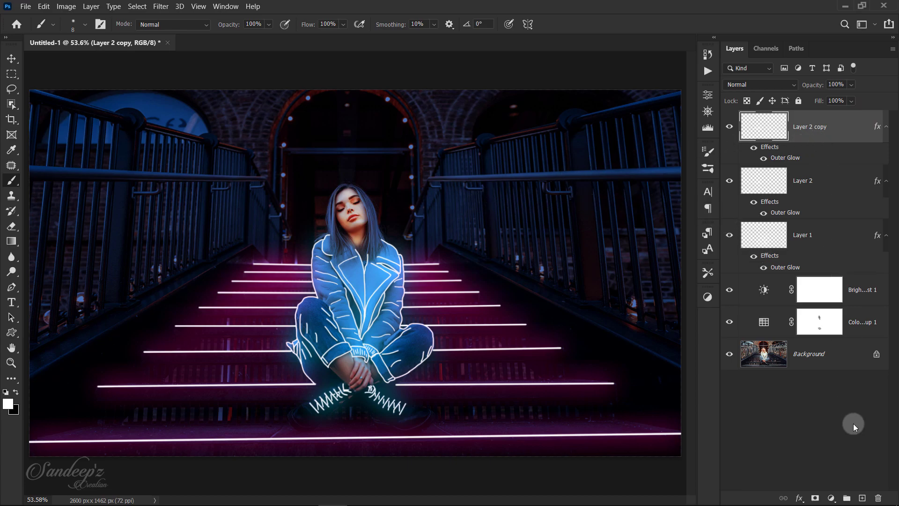
Add a new blank layer and draw straight lines along the sloping side borders of the stairs on both sides
click(861, 498)
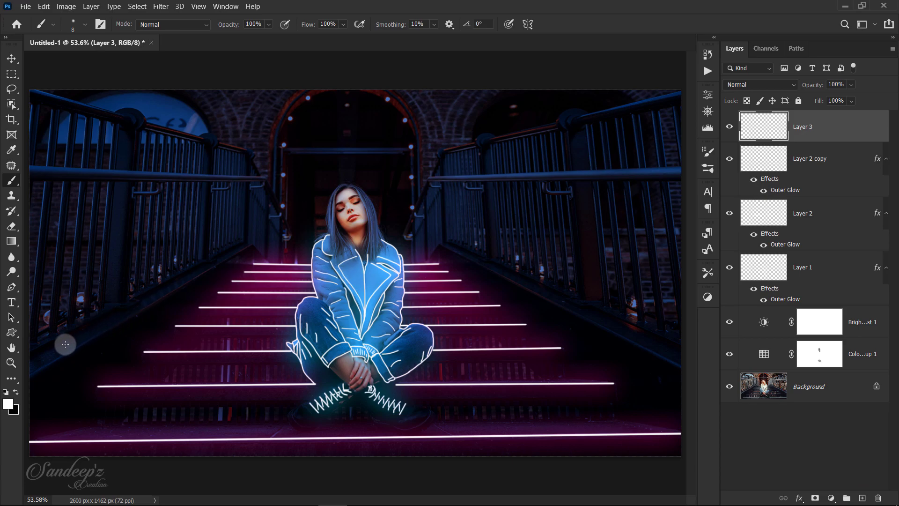
click(30, 376)
shift+click(252, 244)
shift+click(269, 263)
click(425, 262)
shift+click(440, 245)
shift+click(681, 368)
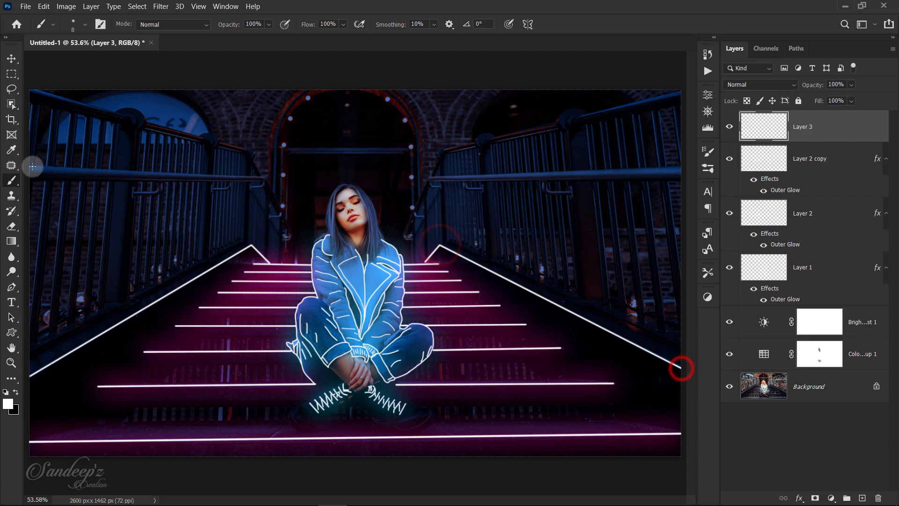
Draw straight lines along the top handrail and the middle rail on the image's left side
click(30, 89)
shift+click(246, 148)
shift+click(275, 200)
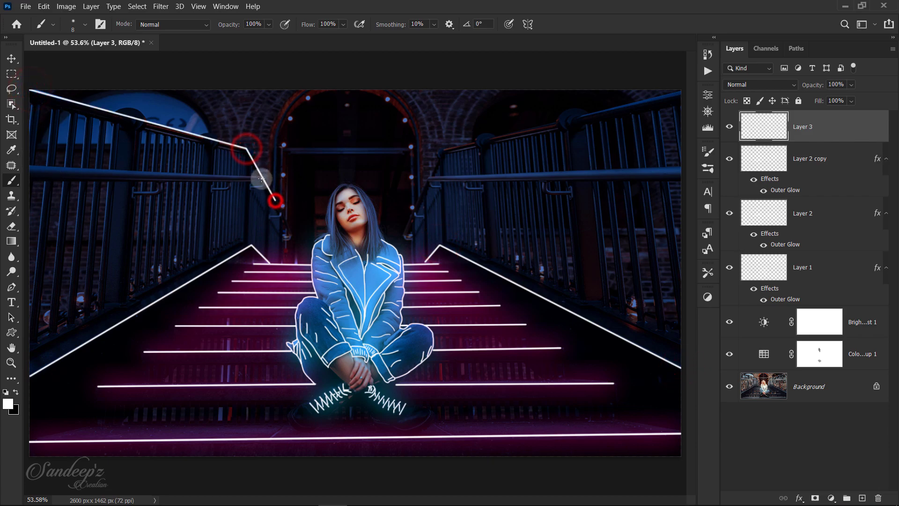
click(261, 177)
shift+click(28, 167)
Draw four straight upright post lines from the handrail to the stair border on the image's left side
click(138, 121)
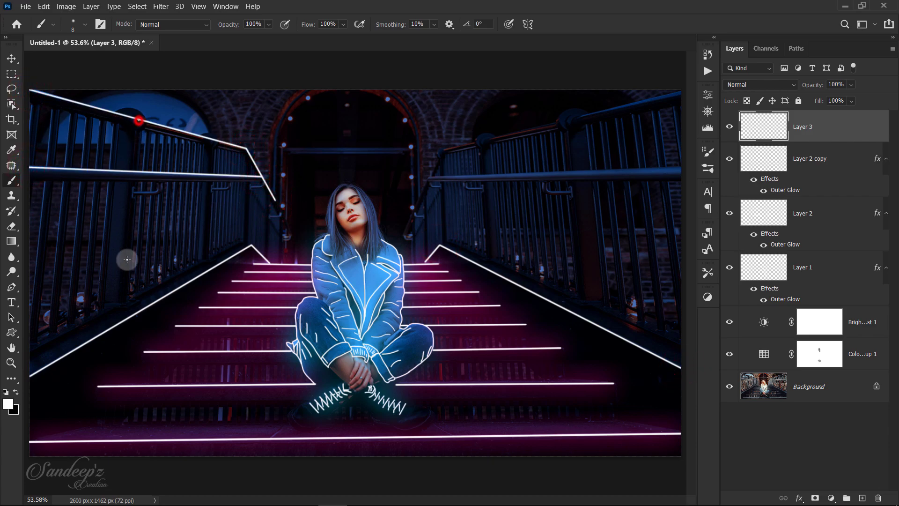
shift+click(127, 319)
click(214, 140)
shift+click(208, 269)
click(250, 151)
shift+click(250, 245)
click(269, 191)
shift+click(268, 262)
Draw straight lines along the top handrail and the middle rail on the image's right side
click(406, 234)
shift+click(445, 149)
shift+click(682, 92)
click(431, 177)
shift+click(682, 170)
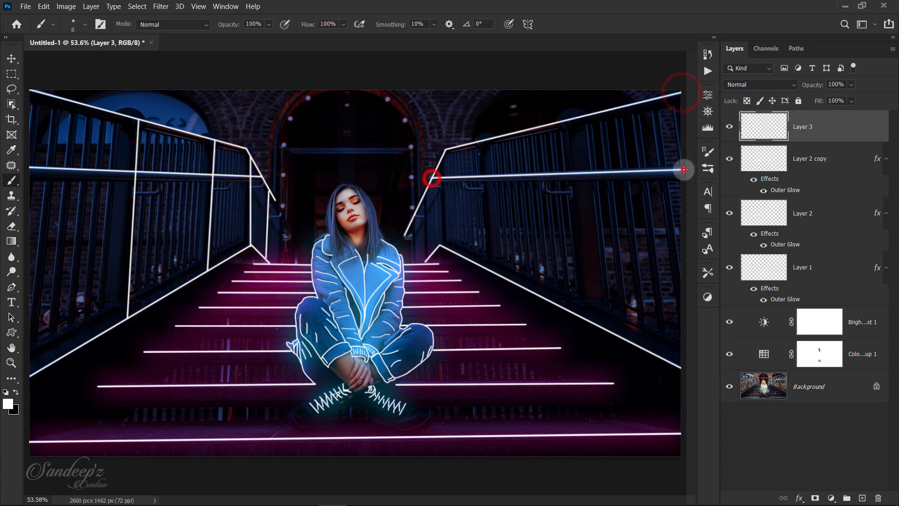
Draw five straight upright post lines below the handrail on the image's right side
click(413, 220)
shift+click(415, 262)
click(424, 199)
shift+click(426, 260)
click(440, 161)
shift+click(444, 246)
click(481, 141)
shift+click(487, 267)
click(567, 120)
shift+click(583, 317)
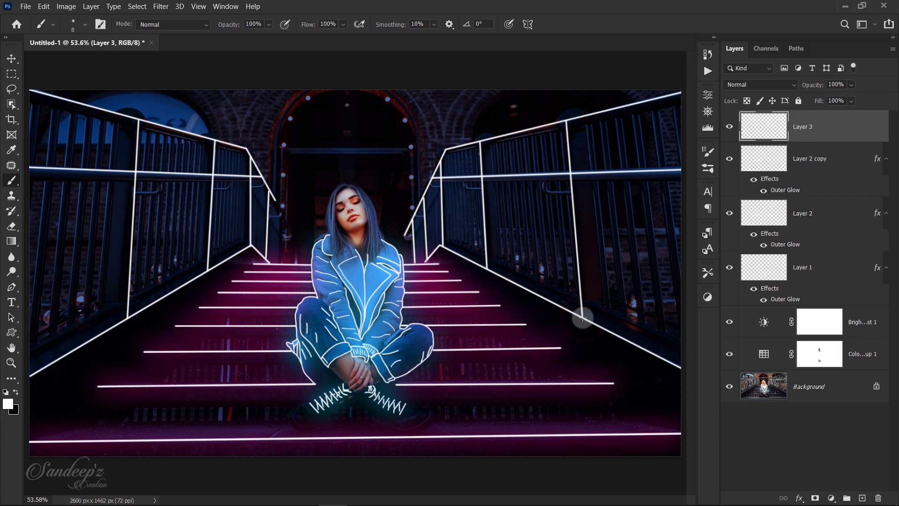
Extend the handrail line on the image's left side down to the rail's lower end
click(275, 201)
shift+click(285, 219)
key(ctrl+1)
drag(221, 120, 284, 286)
drag(291, 221, 304, 295)
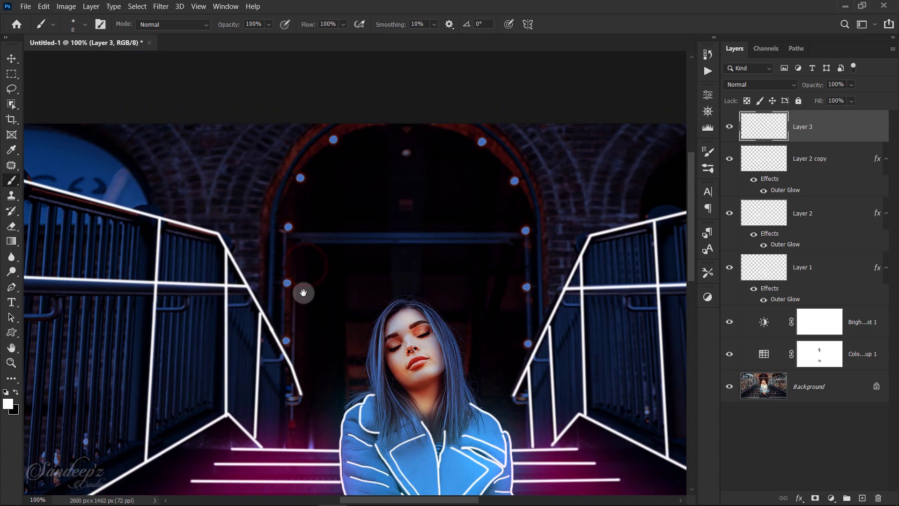
Paste the copied outer glow layer style onto the railing lines layer, Layer 3
right_click(822, 120)
click(729, 289)
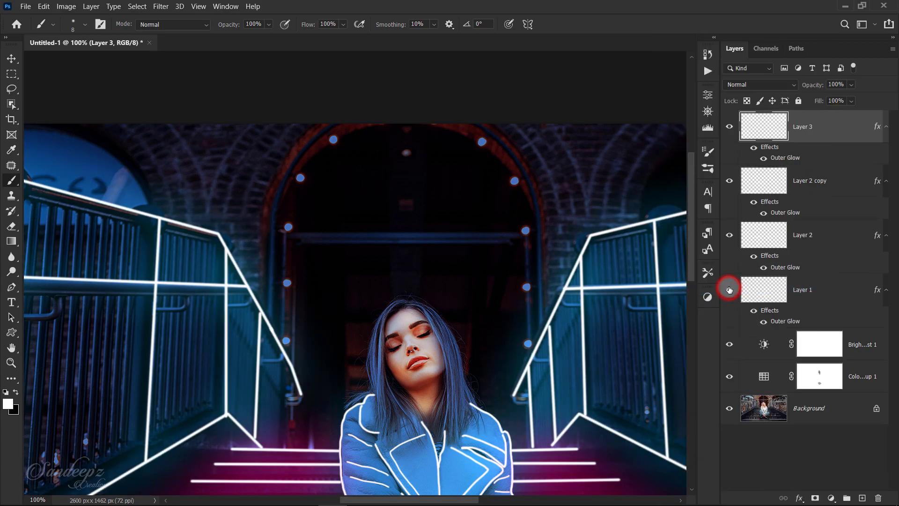
double_click(776, 159)
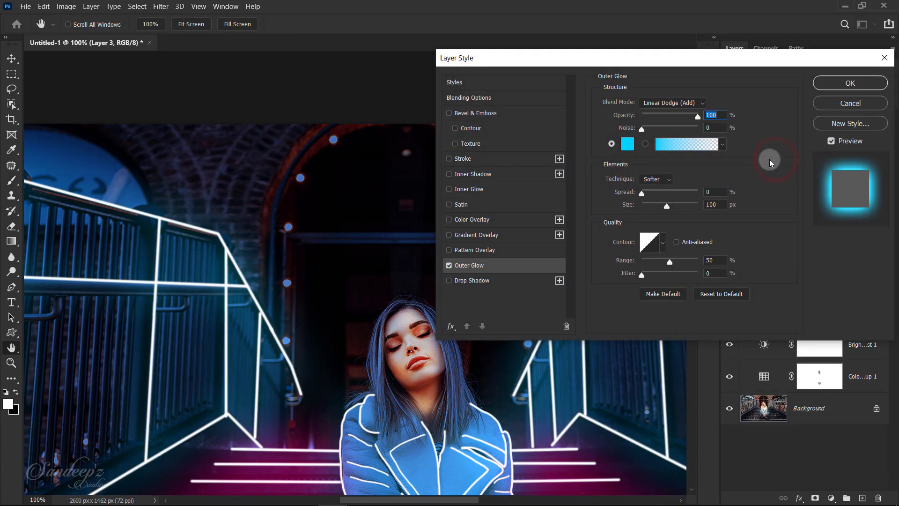
click(628, 145)
drag(751, 209, 751, 220)
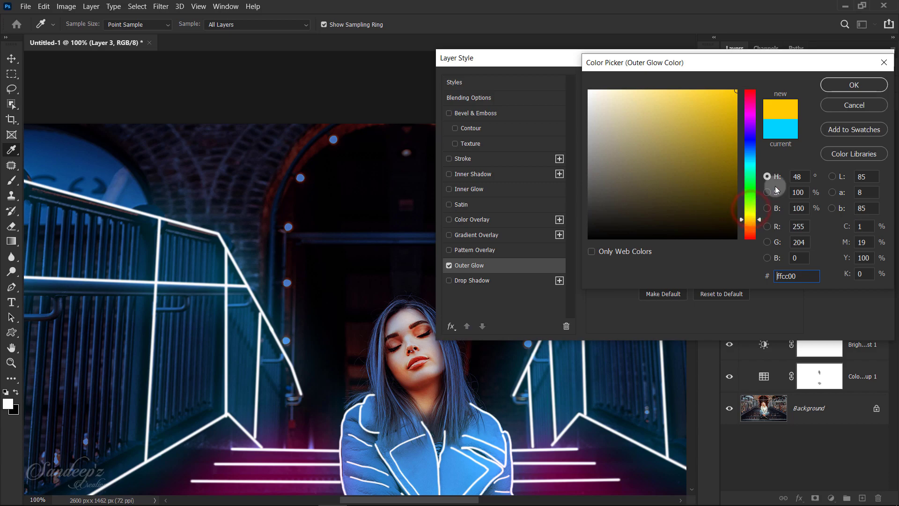
click(828, 90)
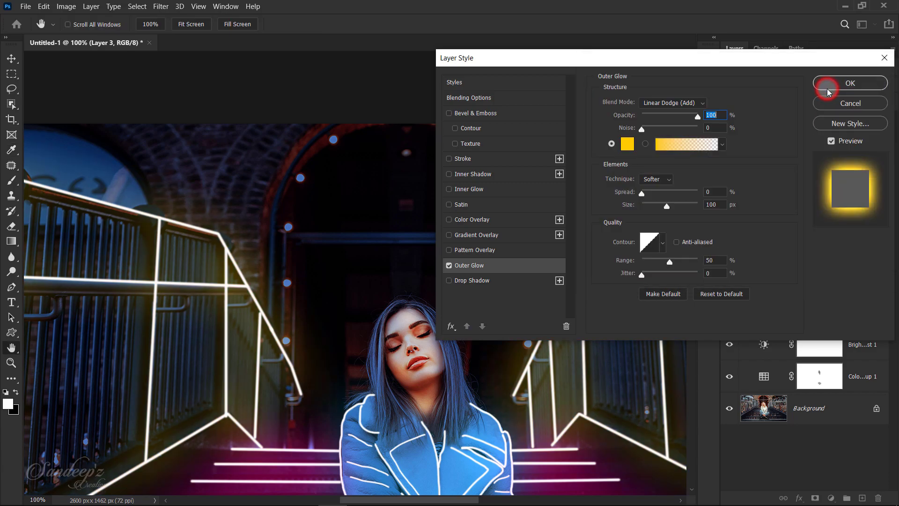
click(866, 95)
Recolour Layer 3's outer glow to yellow fffc16 and duplicate the layer to intensify the railing glow
key(ctrl+0)
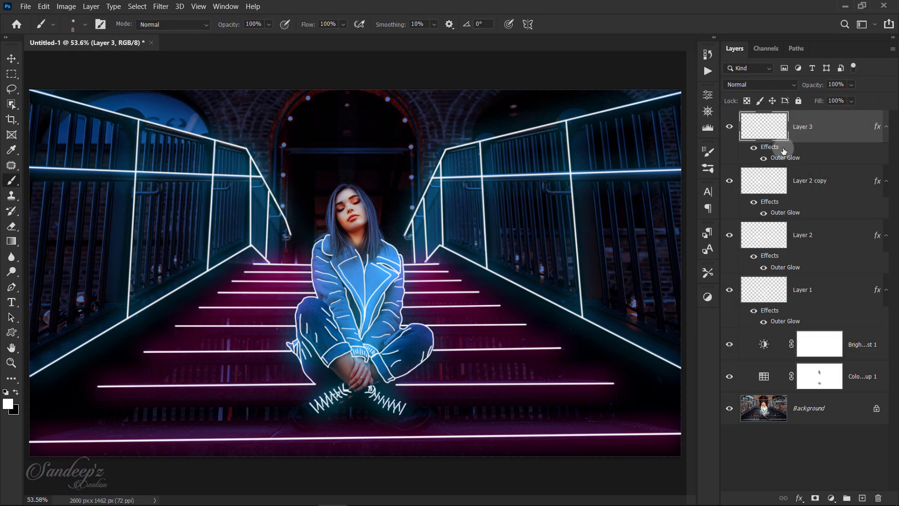
double_click(780, 158)
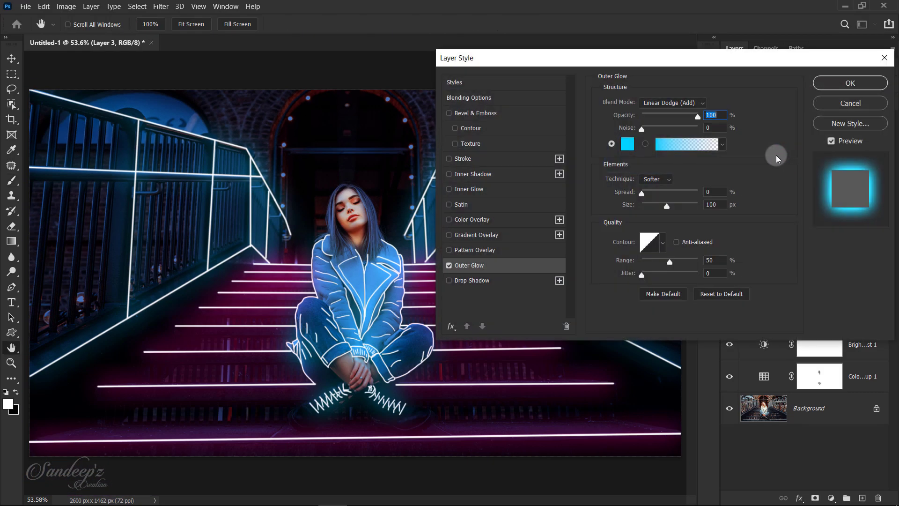
click(629, 145)
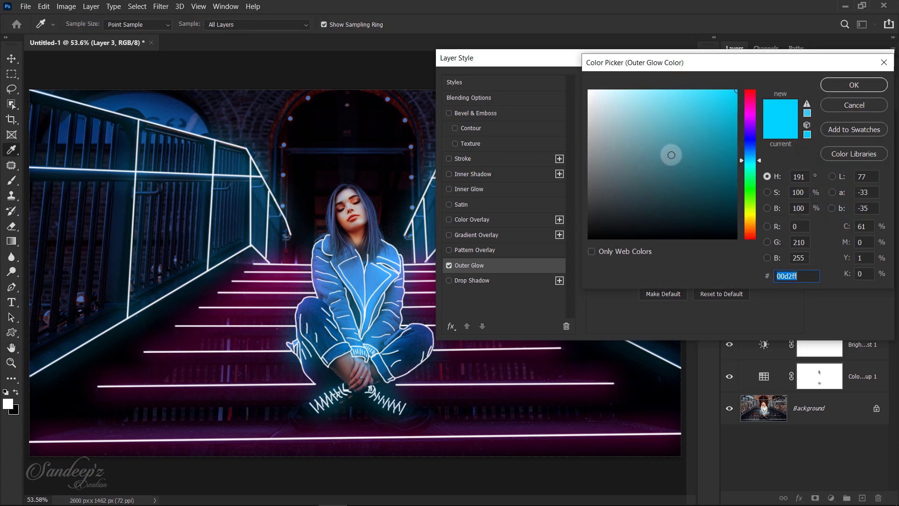
drag(750, 160, 752, 215)
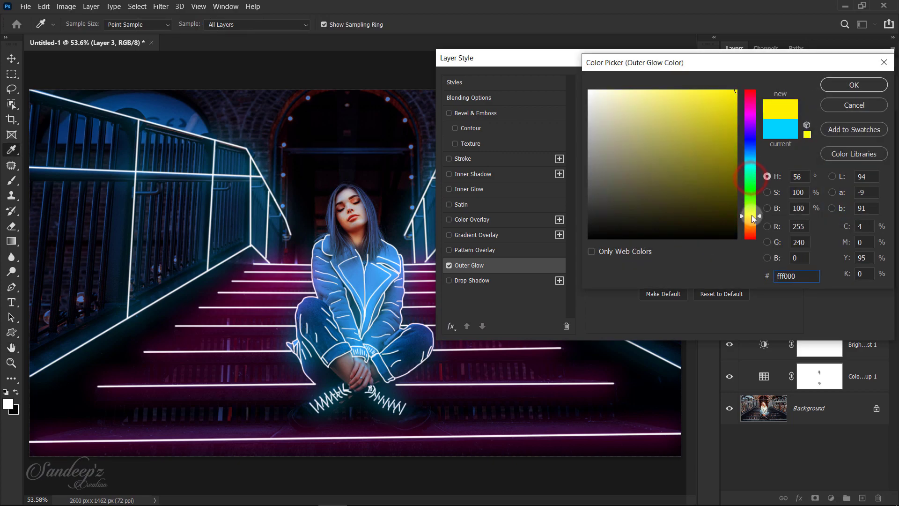
click(752, 214)
drag(722, 127, 726, 90)
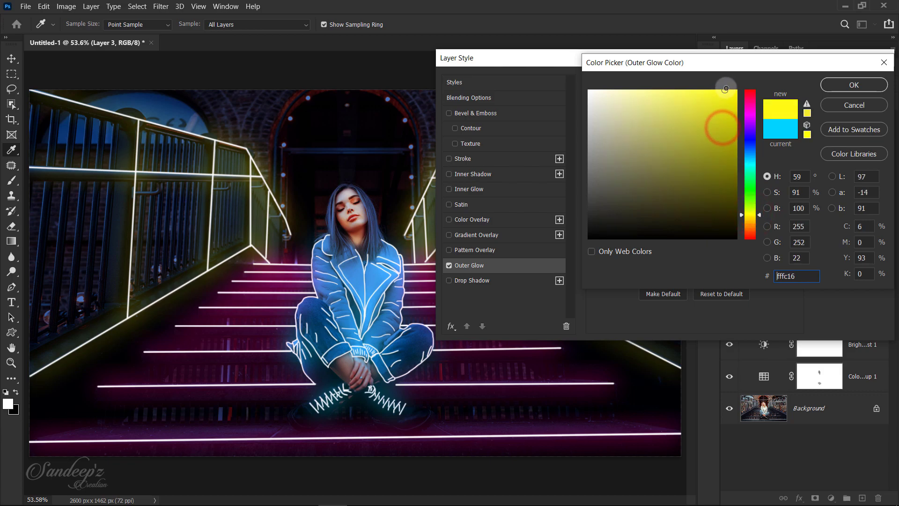
click(840, 87)
click(857, 88)
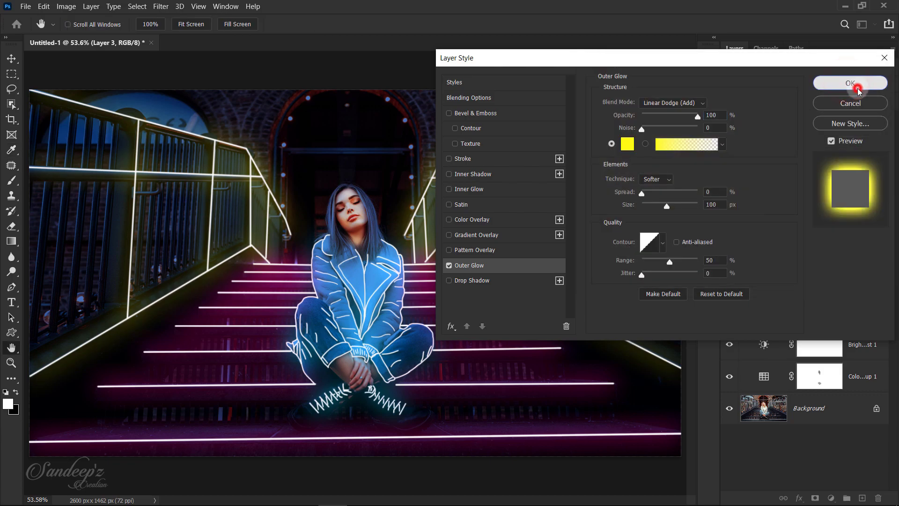
key(ctrl+j)
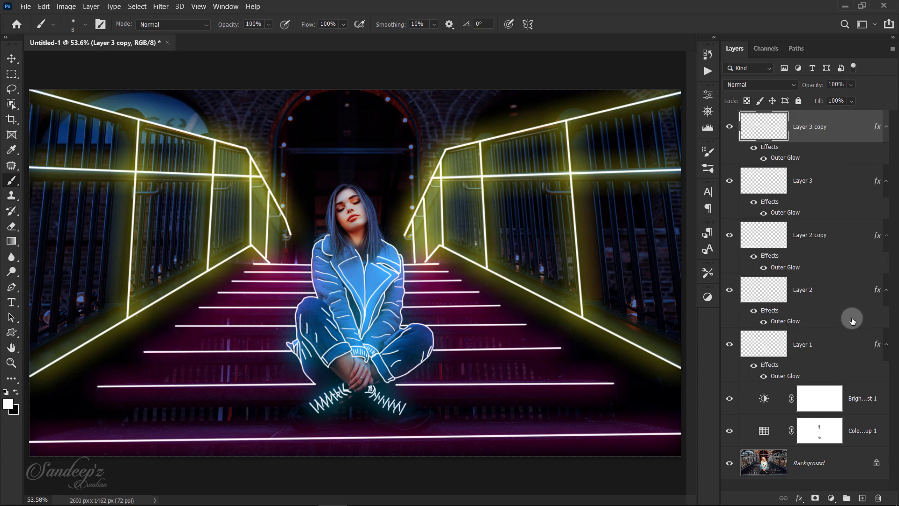
Add a new layer and dab white dots with a 30 px brush over the bulbs on the arch's left side and top
click(862, 498)
click(11, 180)
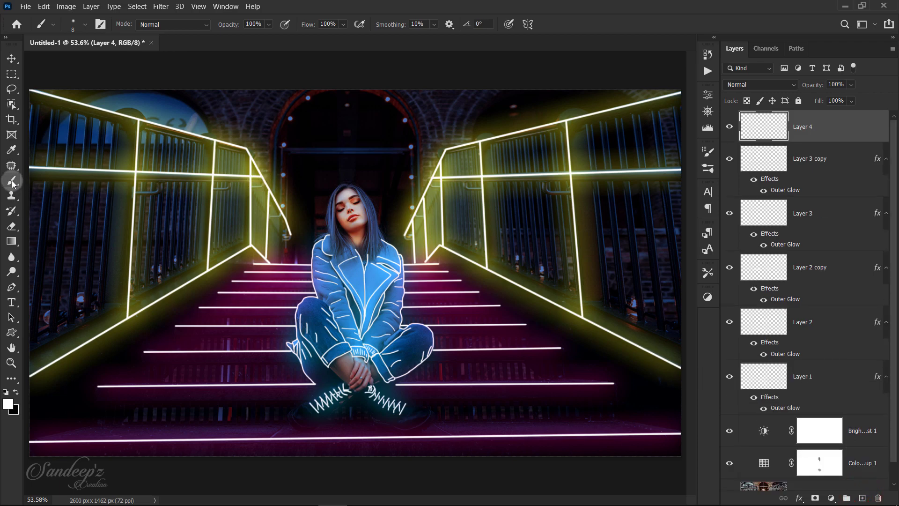
key(bracketright)
key(bracketright)
key(bracketright)
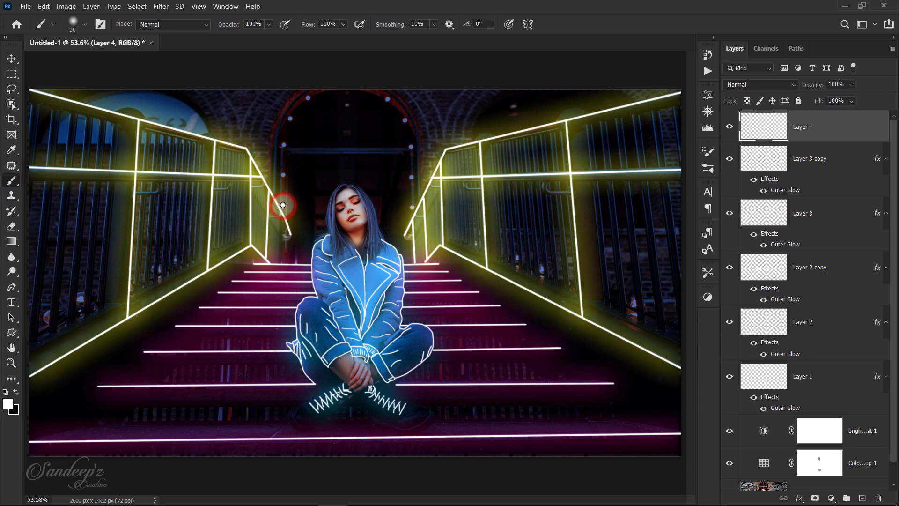
click(283, 176)
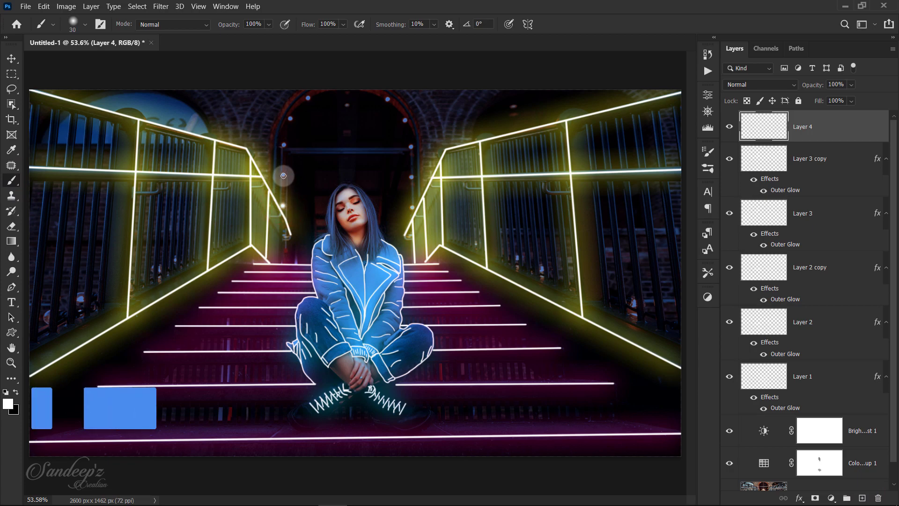
click(283, 144)
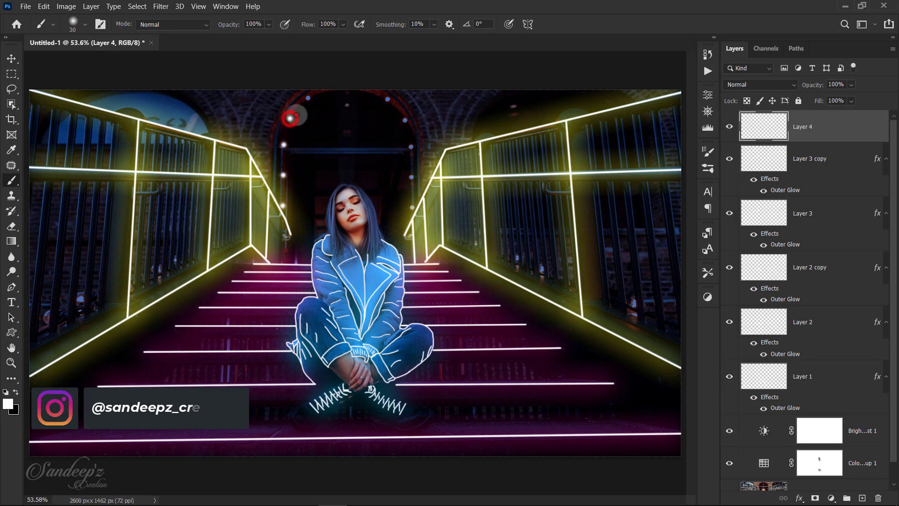
click(347, 105)
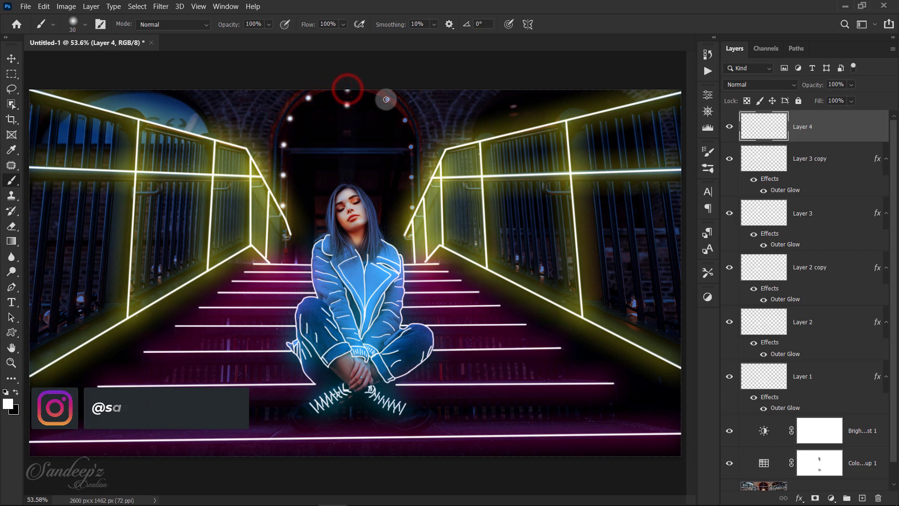
Dab white dots over the five bulbs on the arch's right side
click(387, 99)
click(405, 120)
click(412, 147)
click(412, 177)
click(412, 206)
Paste the copied outer glow style onto the arch lights layer and set its glow colour to golden yellow ffd800
right_click(830, 127)
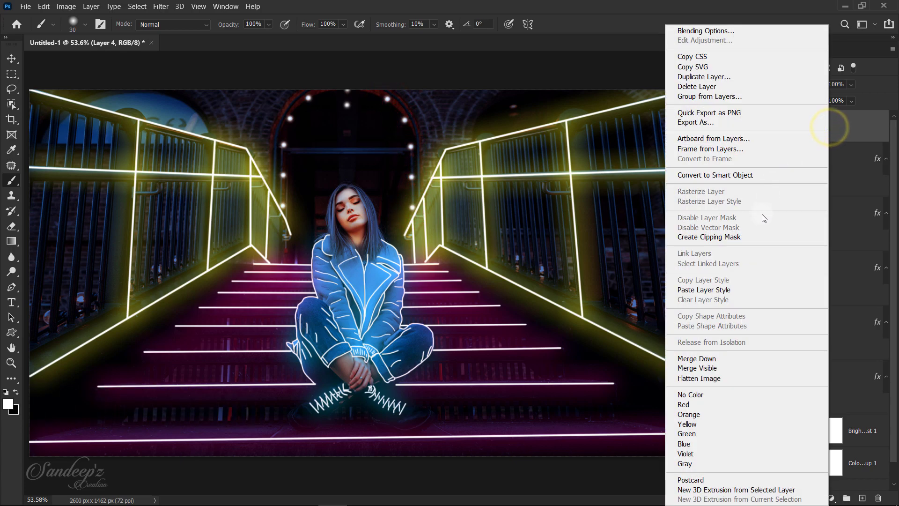
click(734, 289)
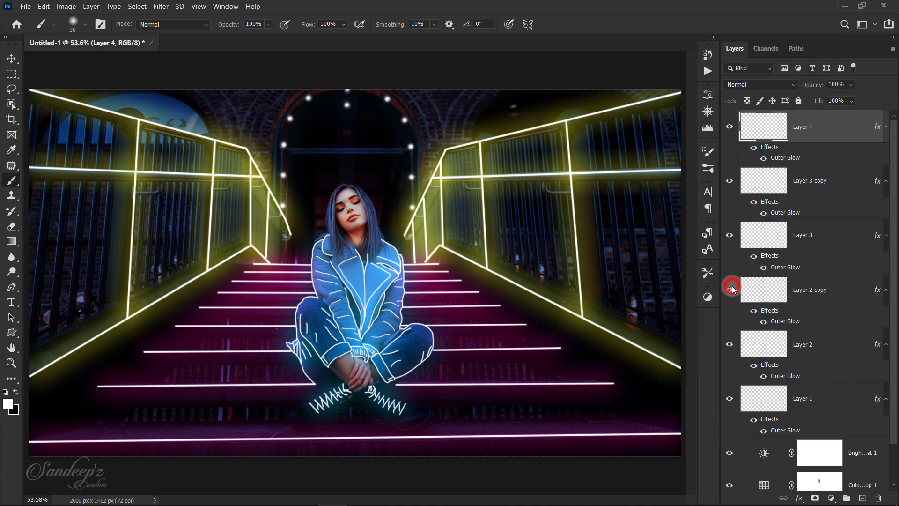
double_click(797, 158)
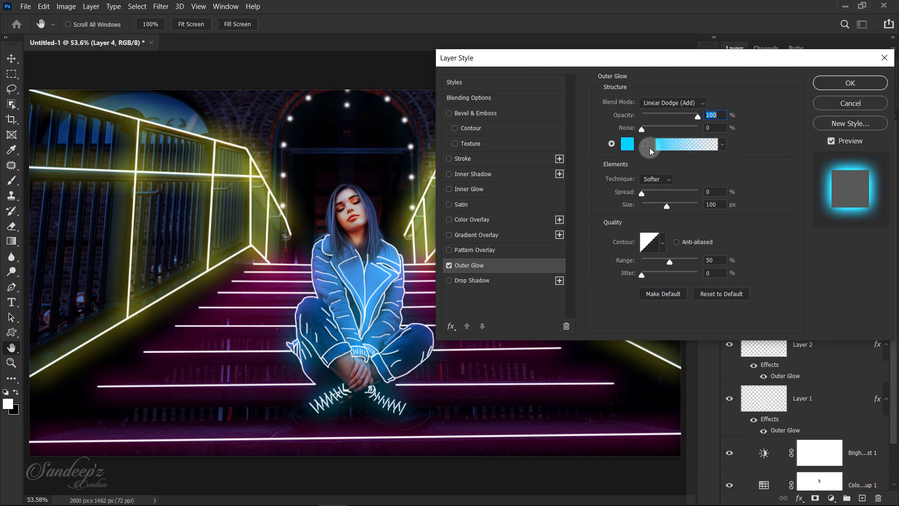
click(628, 144)
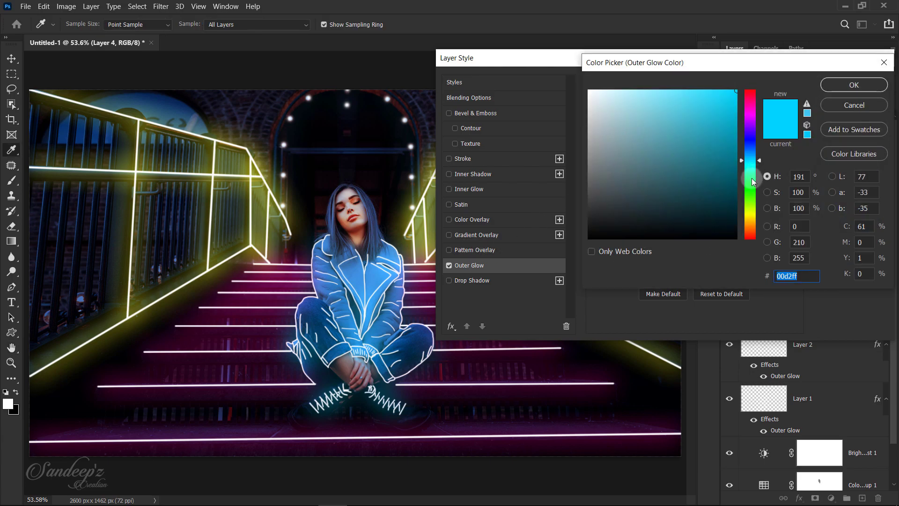
drag(751, 189, 751, 216)
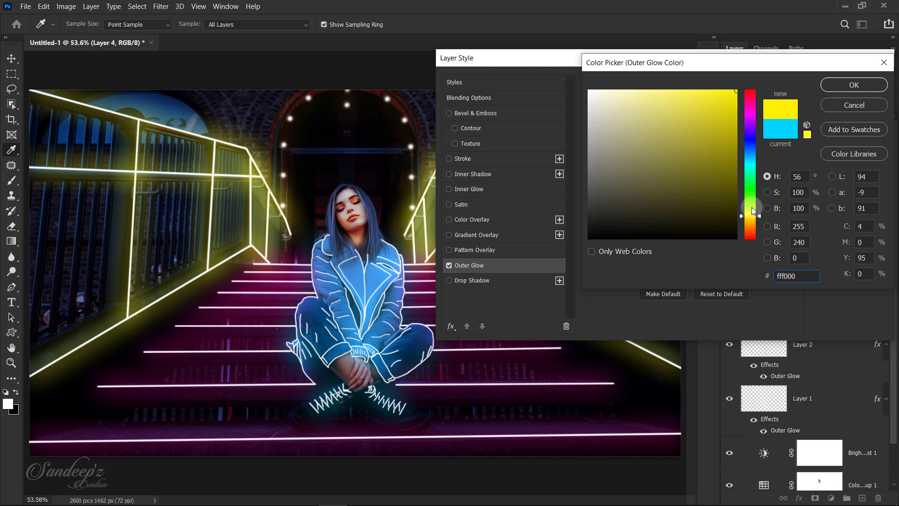
drag(752, 214, 751, 218)
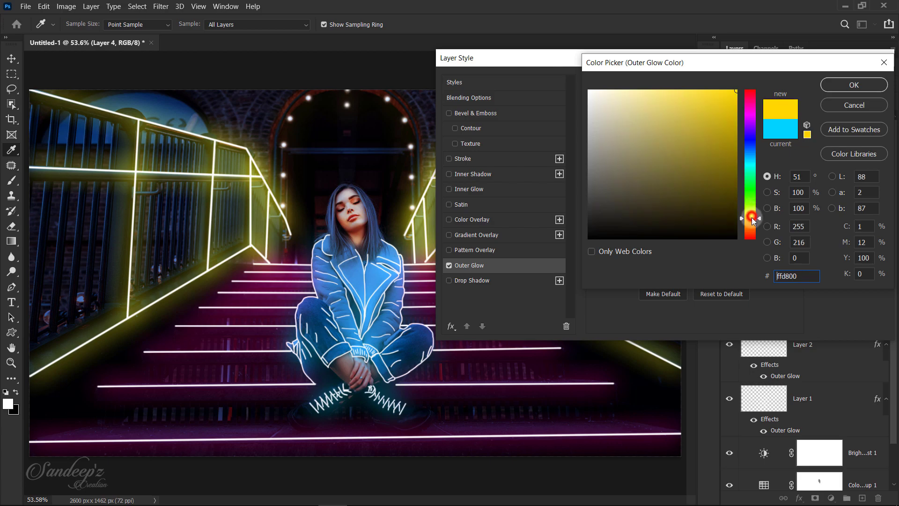
click(848, 86)
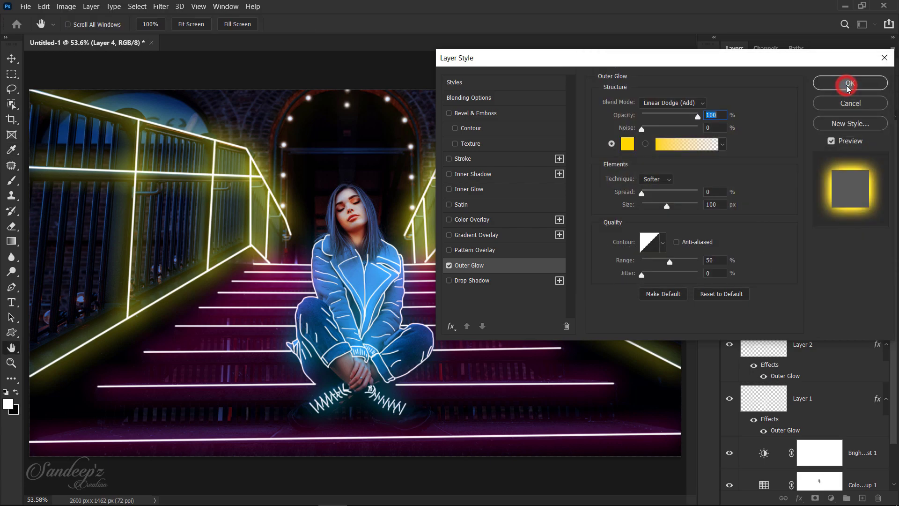
click(850, 85)
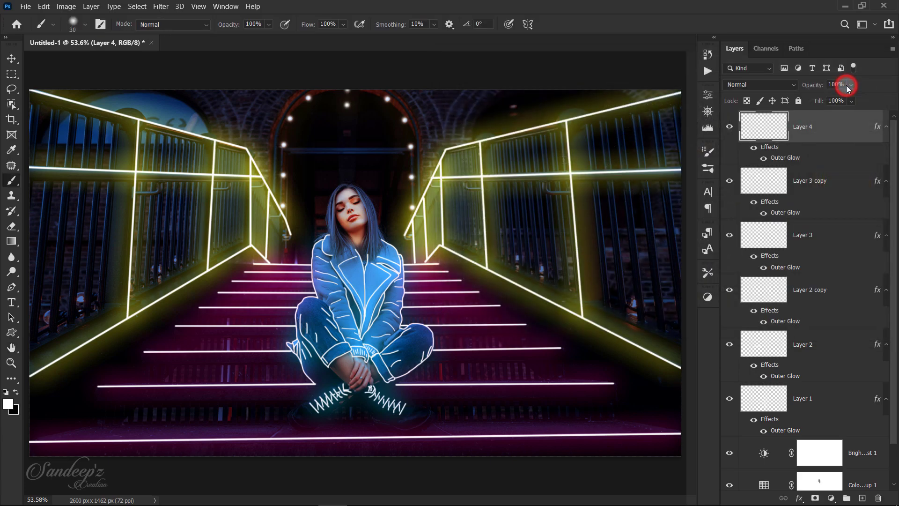
Compare the arch lights with and without their outer glow
click(764, 159)
click(763, 159)
click(764, 159)
click(764, 159)
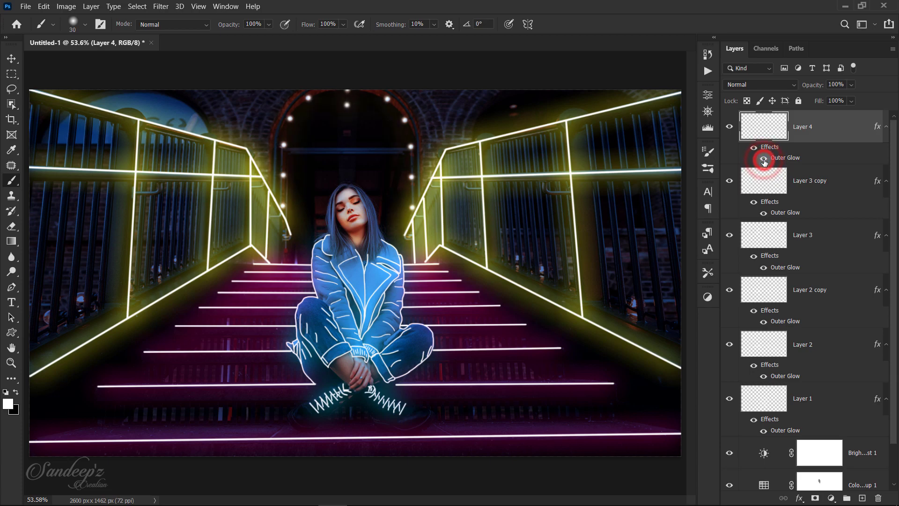
click(764, 159)
click(764, 159)
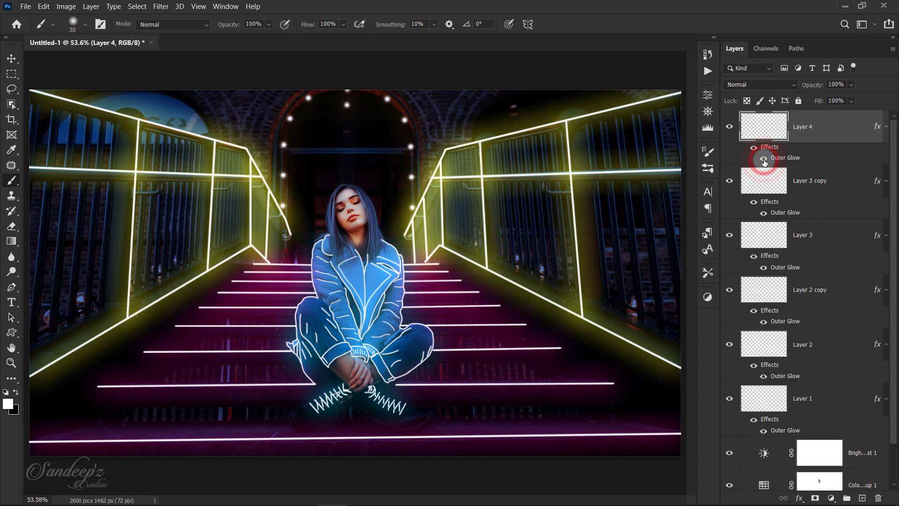
Duplicate the arch lights layer with its glow and add a new empty layer above the copy
drag(817, 134, 862, 498)
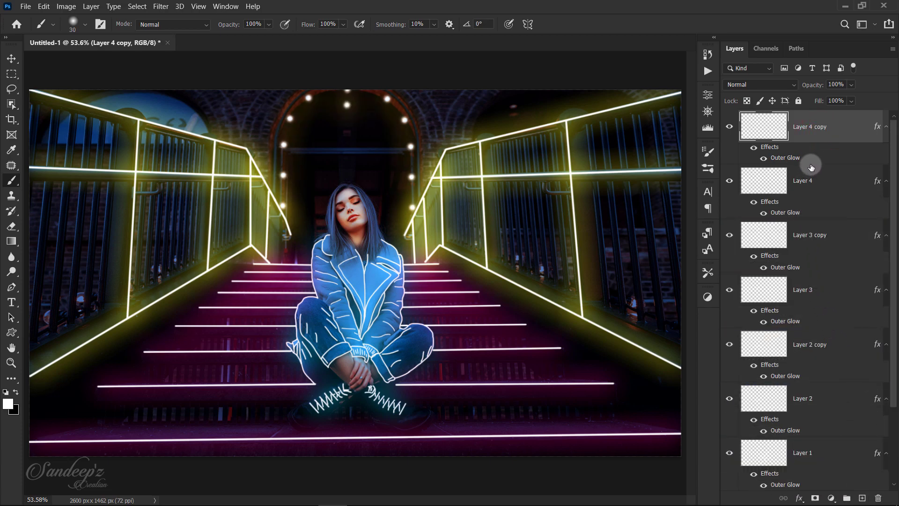
click(862, 497)
key(ctrl+1)
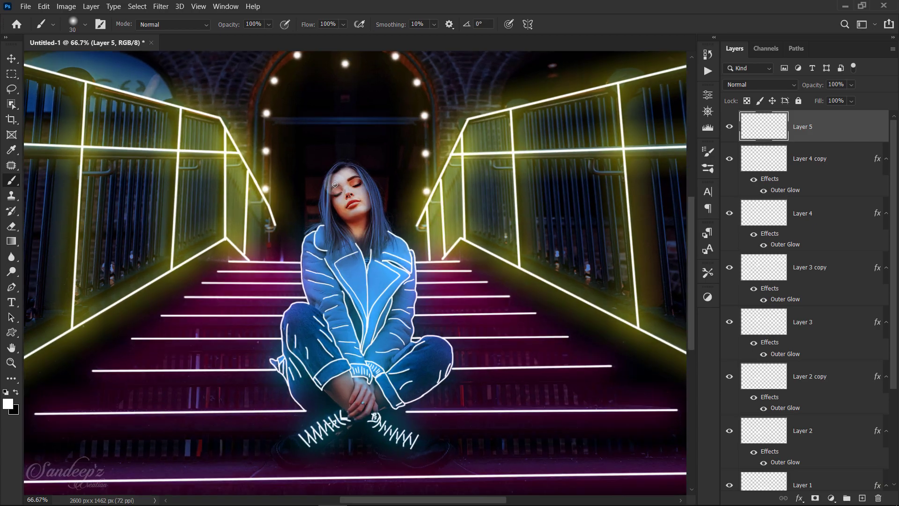
drag(276, 144, 323, 240)
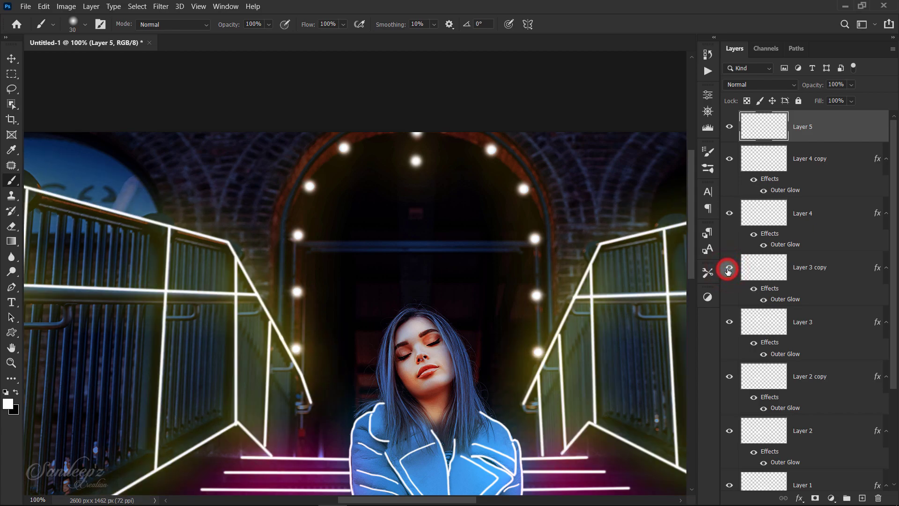
Merge the two railing glow layers, Layer 3 copy and Layer 3, into one layer
click(728, 269)
click(829, 283)
shift+click(827, 318)
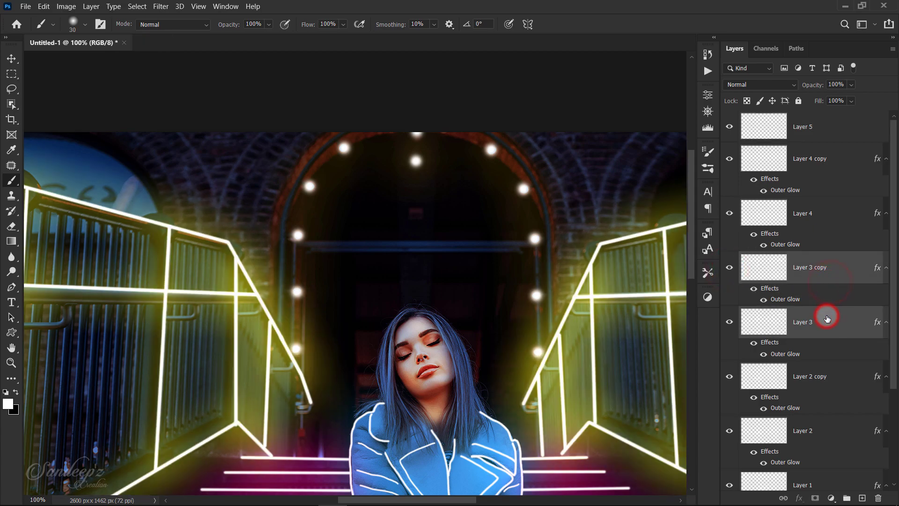
key(ctrl+e)
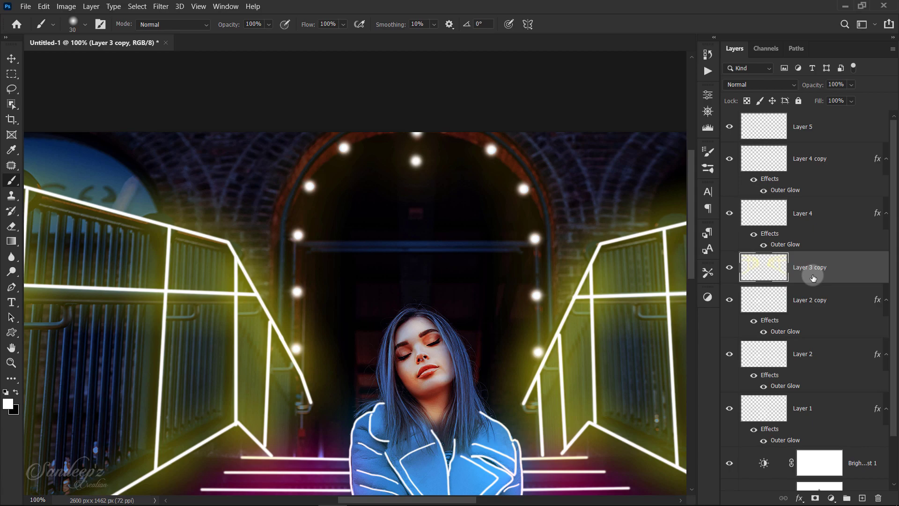
Soften the merged railing lines with a Gaussian Blur of 2 pixels radius and reselect the empty Layer 5
click(160, 6)
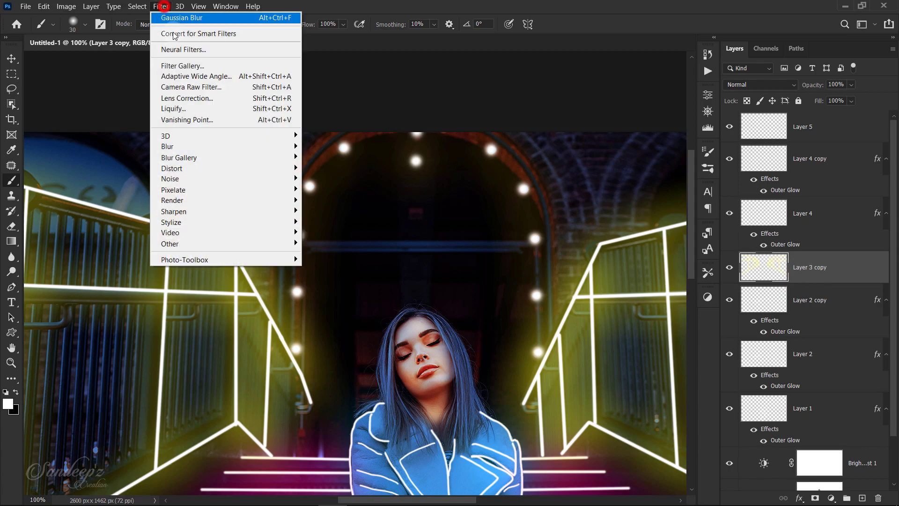
mouse_move(262, 147)
click(321, 190)
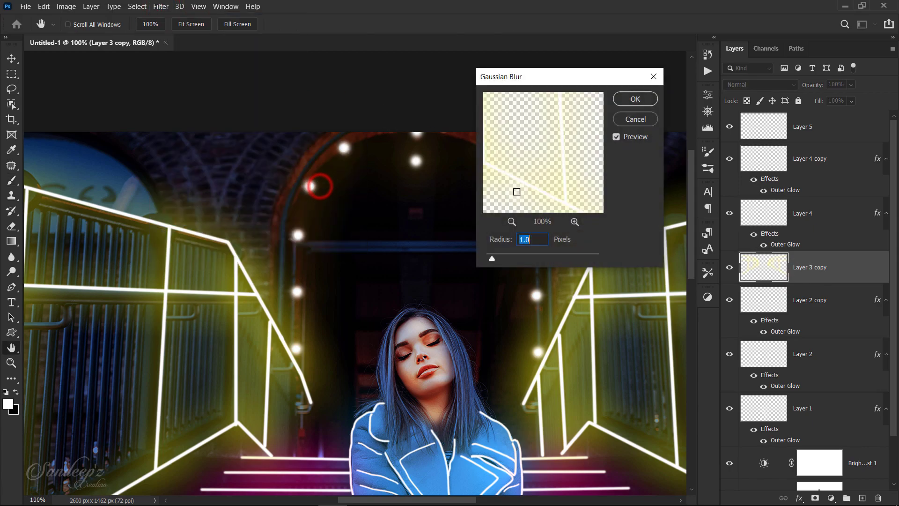
text(2)
key(Return)
key(b)
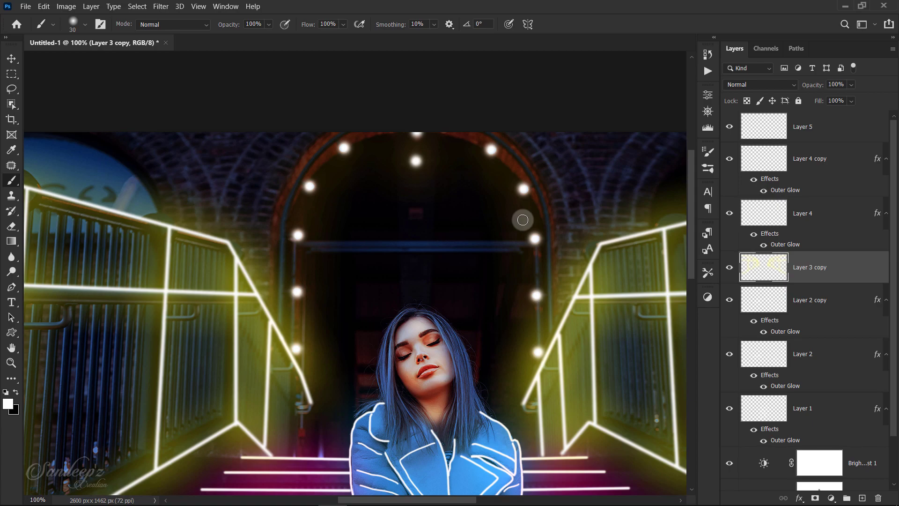
click(846, 132)
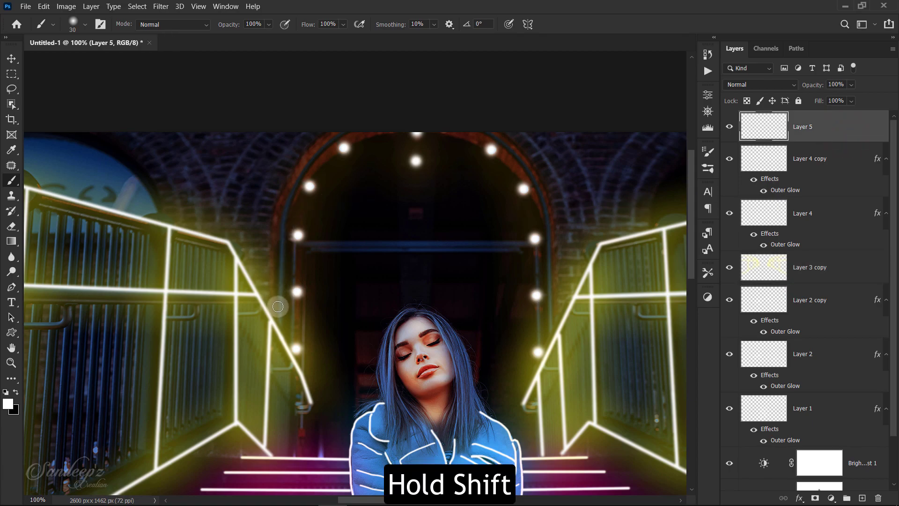
click(279, 325)
shift+click(284, 217)
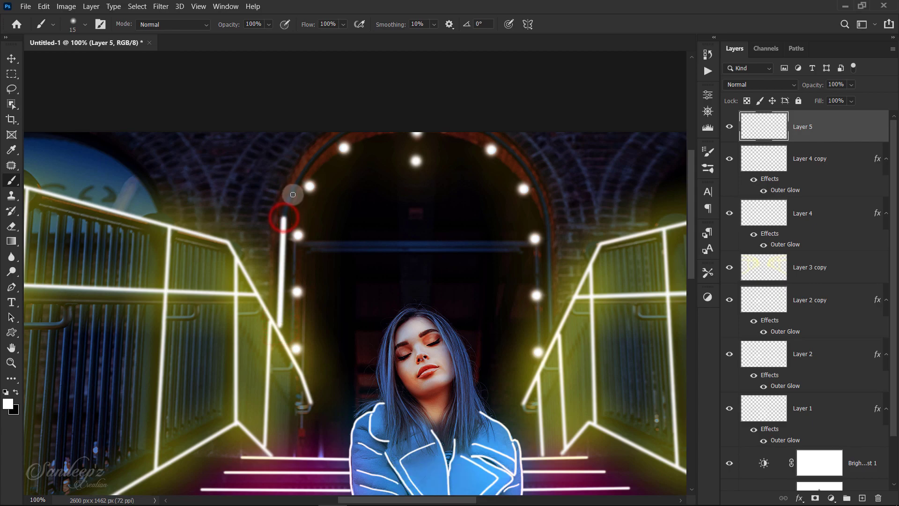
key(ctrl+z)
Trace the arch's left side from the railing up to the photo's upper edge in white straight segments with a 10 px brush
key(bracketleft)
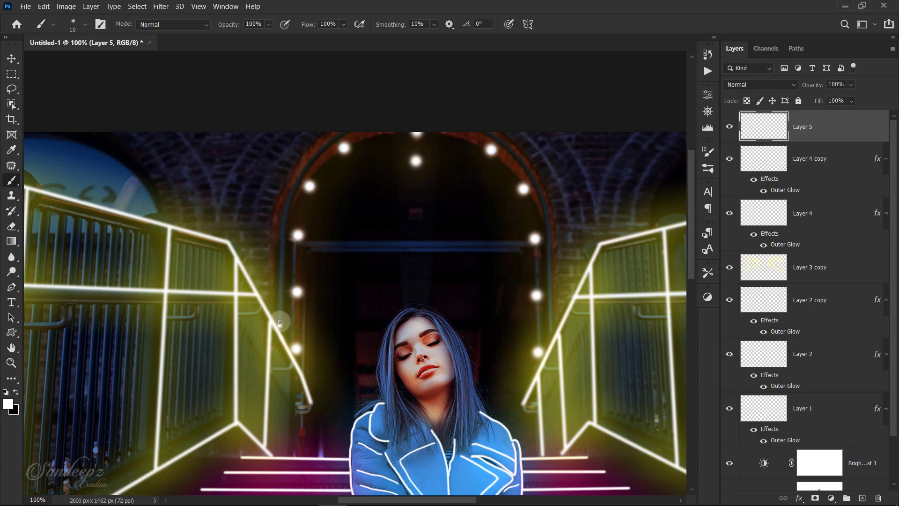
shift+click(284, 225)
shift+click(288, 203)
shift+click(298, 183)
shift+click(307, 168)
shift+click(320, 153)
shift+click(337, 139)
shift+click(359, 124)
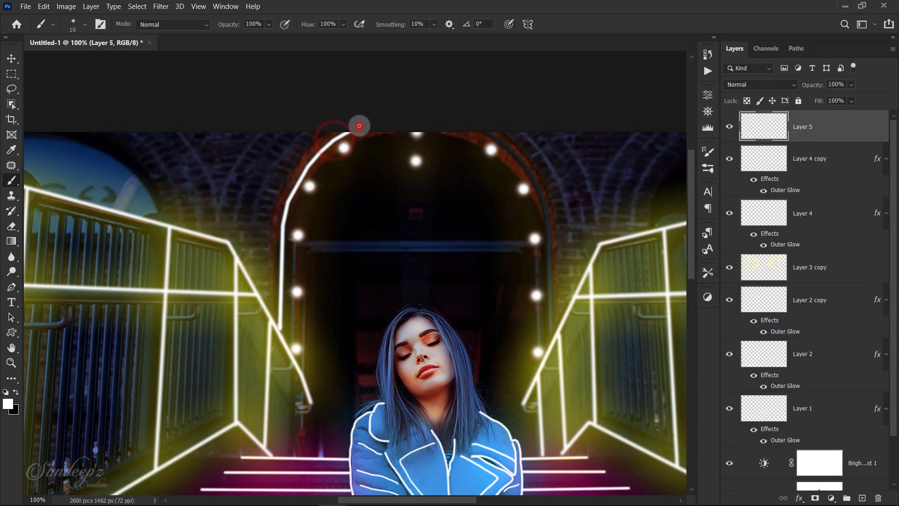
Trace the arch's right side in white straight segments from the photo's upper edge down to the railing, and fit the photo in view
shift+click(483, 104)
shift+click(508, 146)
shift+click(517, 157)
shift+click(529, 172)
shift+click(545, 210)
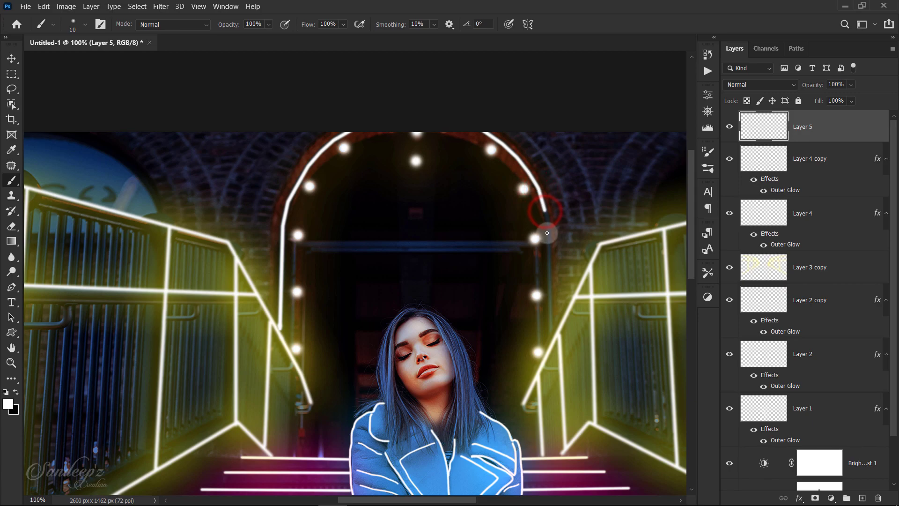
shift+click(551, 335)
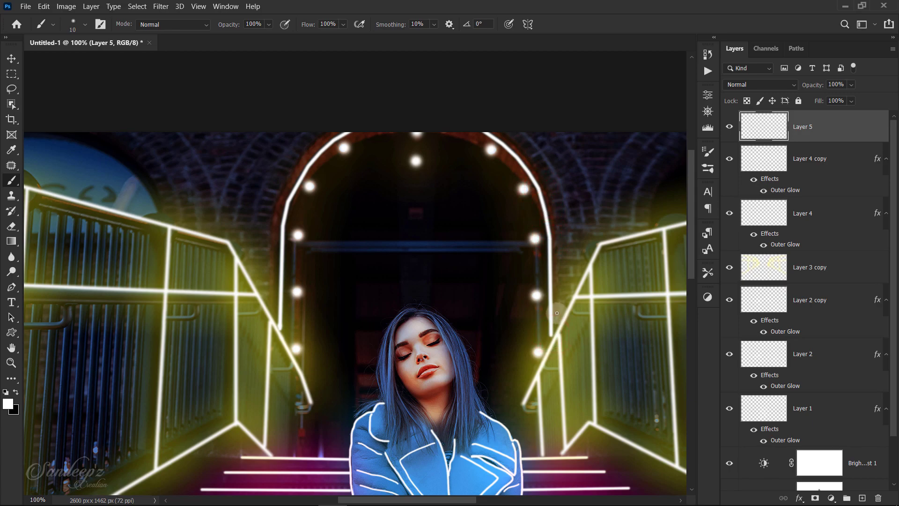
key(ctrl+0)
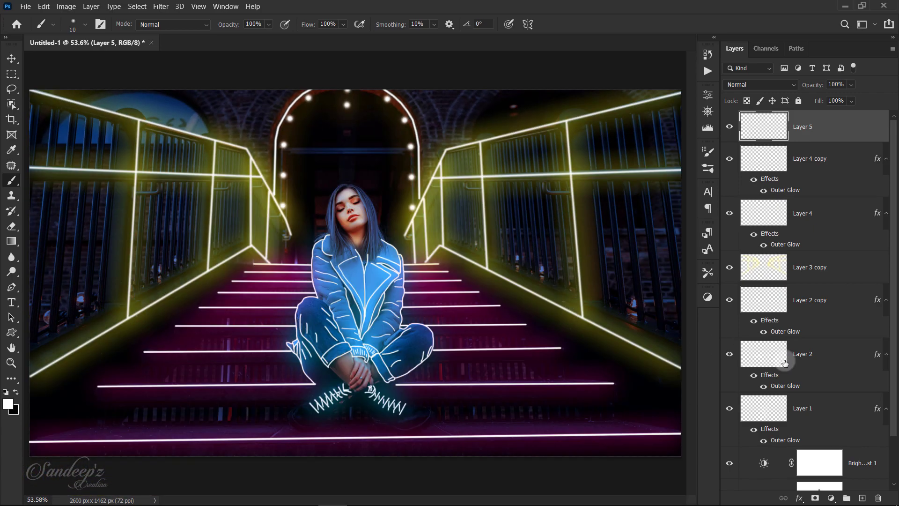
Copy the outer glow style of the stair lines on Layer 2 to the arch outline on Layer 5, and duplicate Layer 5
click(800, 357)
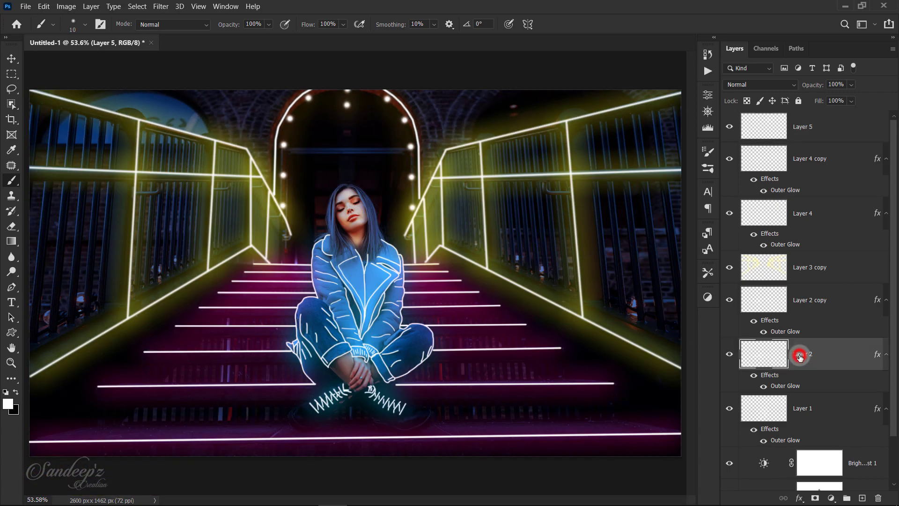
click(730, 358)
click(730, 358)
click(829, 356)
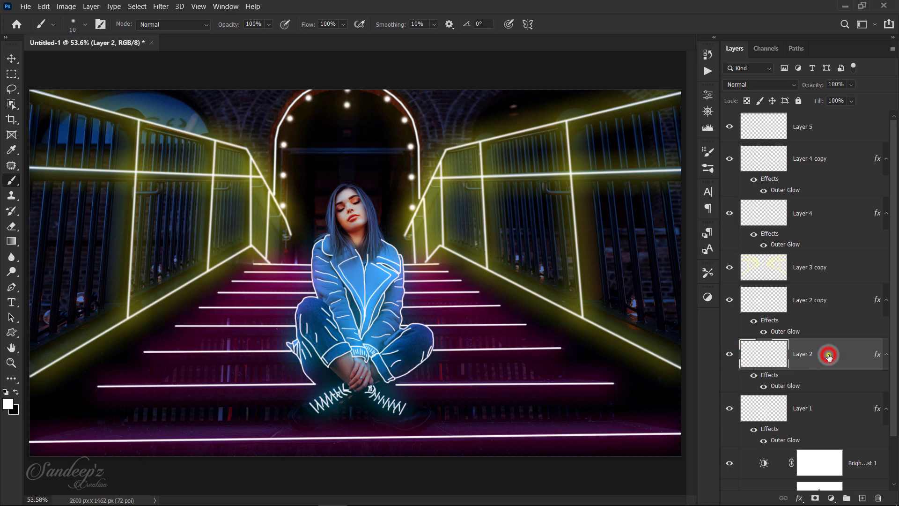
click(736, 280)
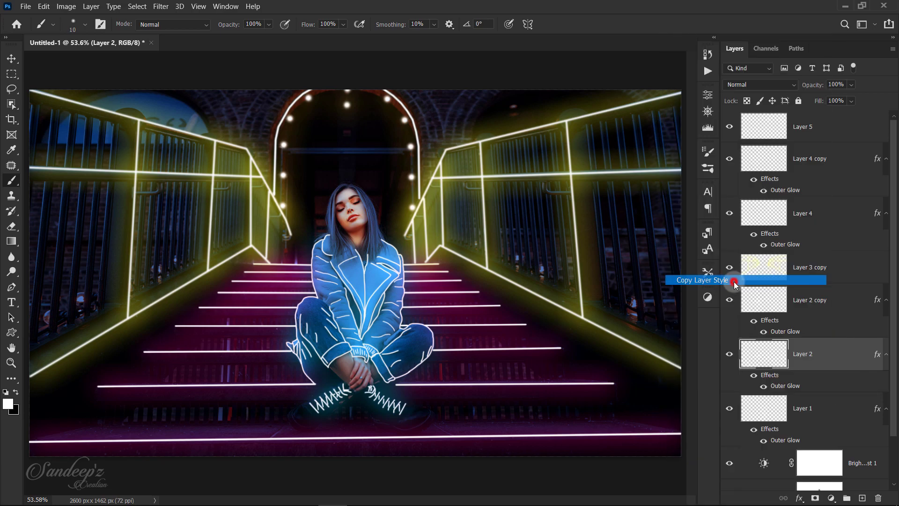
click(834, 118)
right_click(833, 118)
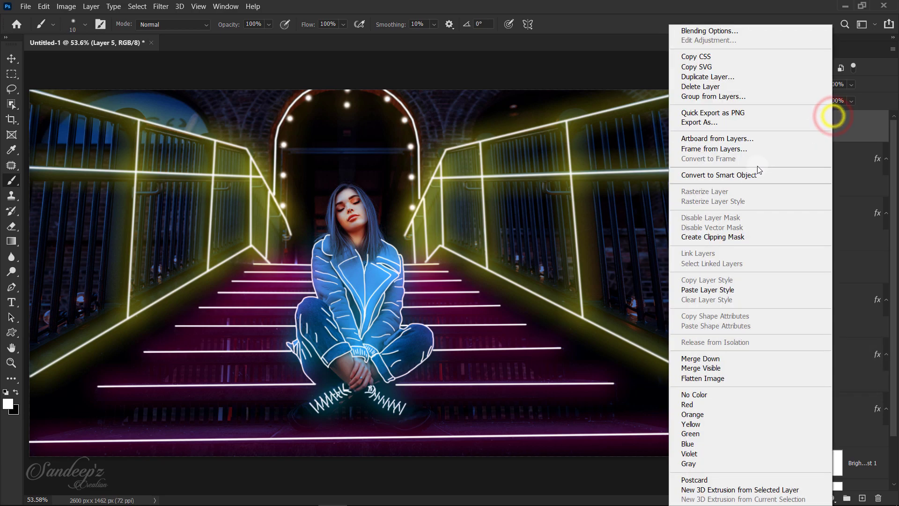
click(718, 289)
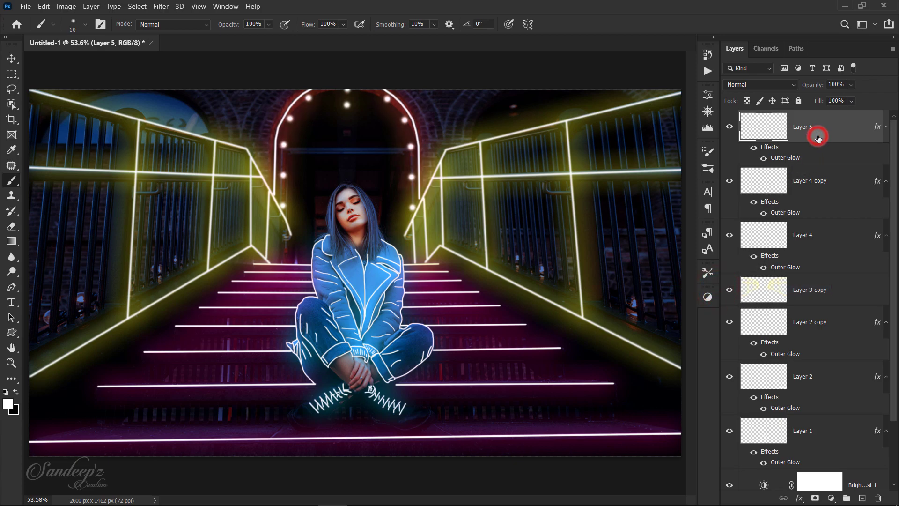
key(ctrl+j)
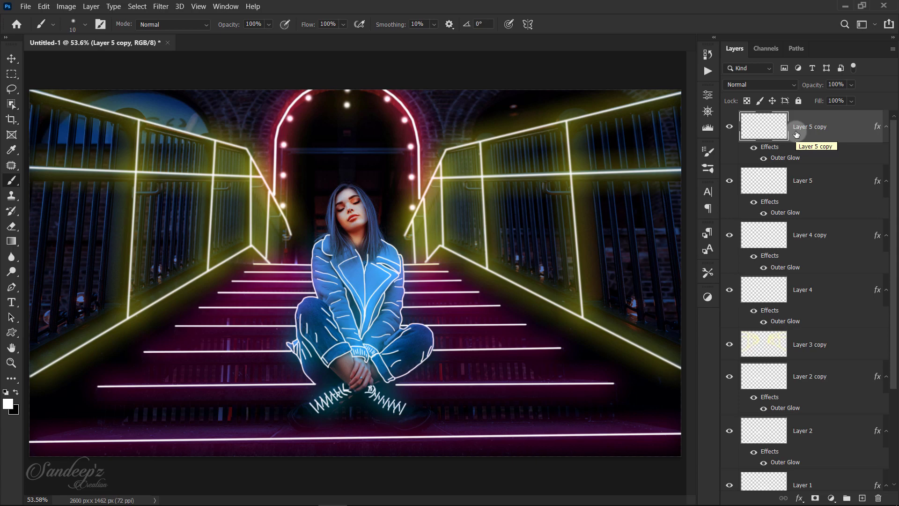
Group all the glow layers from Layer 5 copy down to Layer 1
scroll(796, 134, down, 3)
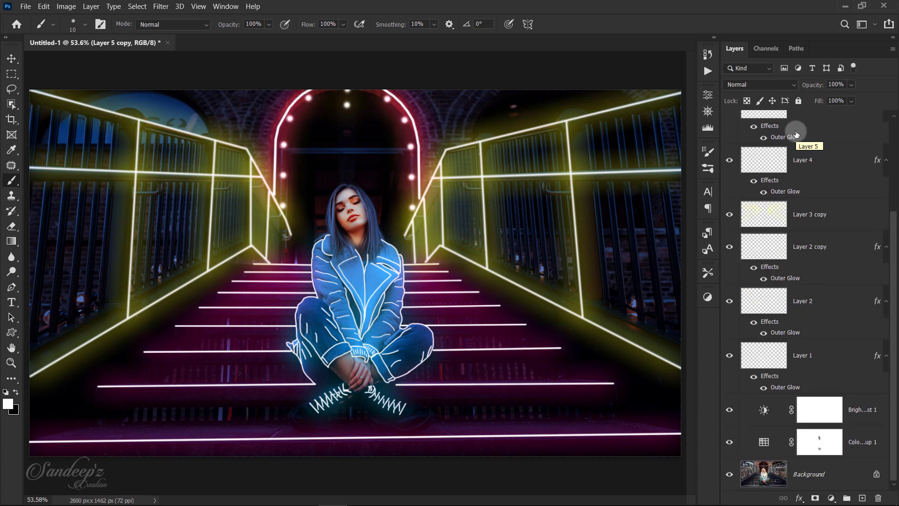
shift+click(824, 357)
scroll(825, 357, up, 3)
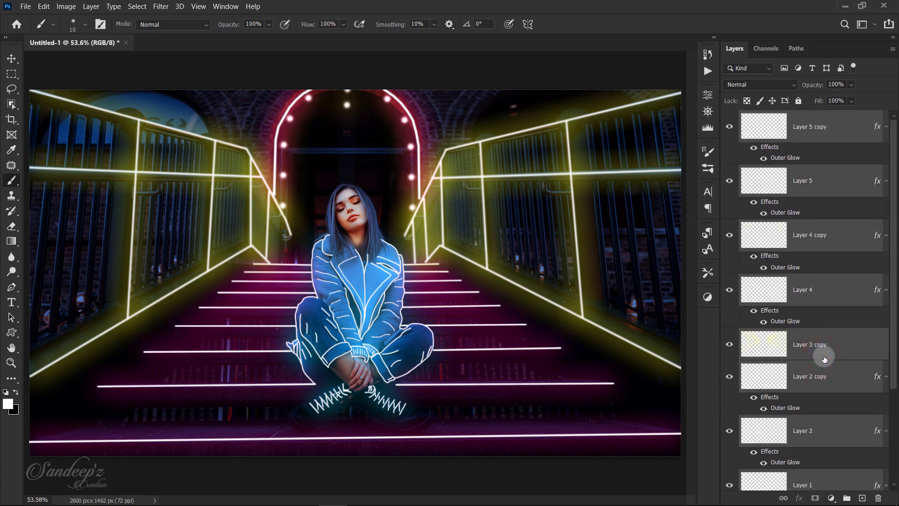
key(ctrl+g)
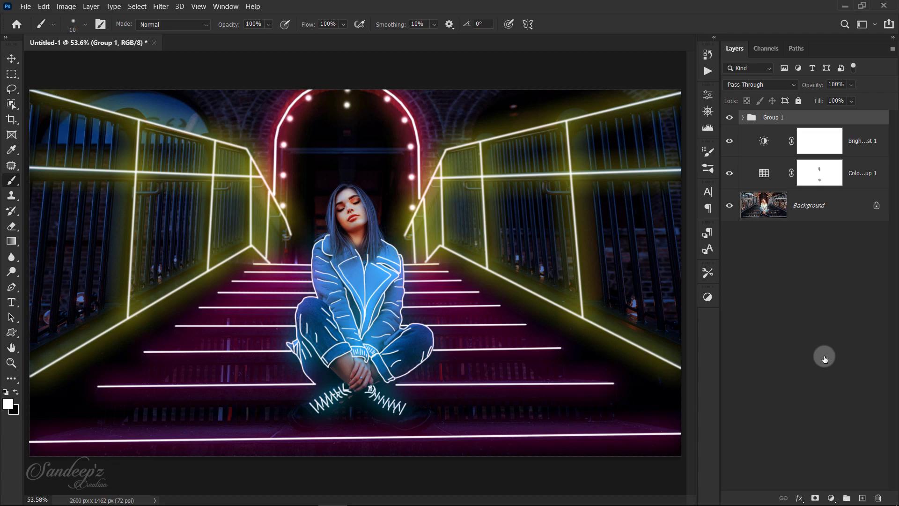
Add a Color Balance adjustment layer above the group with midtones at Cyan-Red +30 and Yellow-Blue +60
click(832, 496)
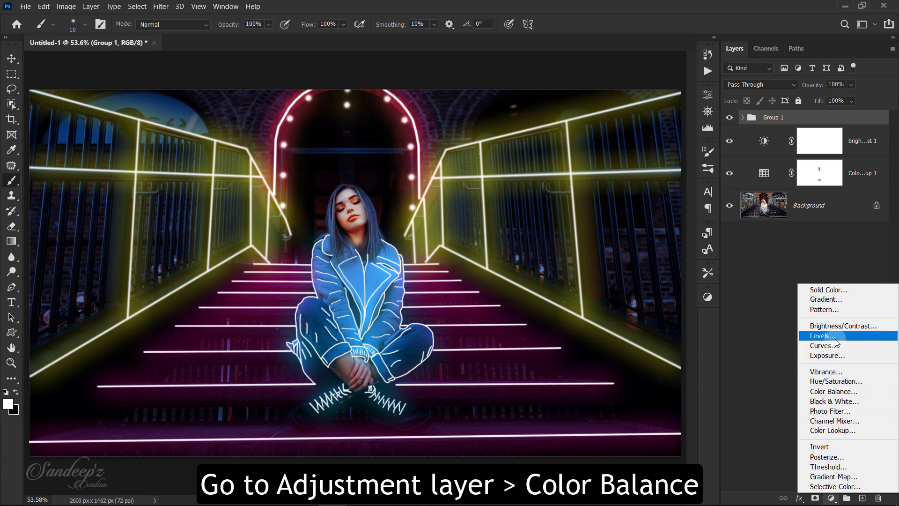
click(832, 394)
click(629, 130)
click(655, 149)
text(30)
key(Tab)
key(Tab)
text(60)
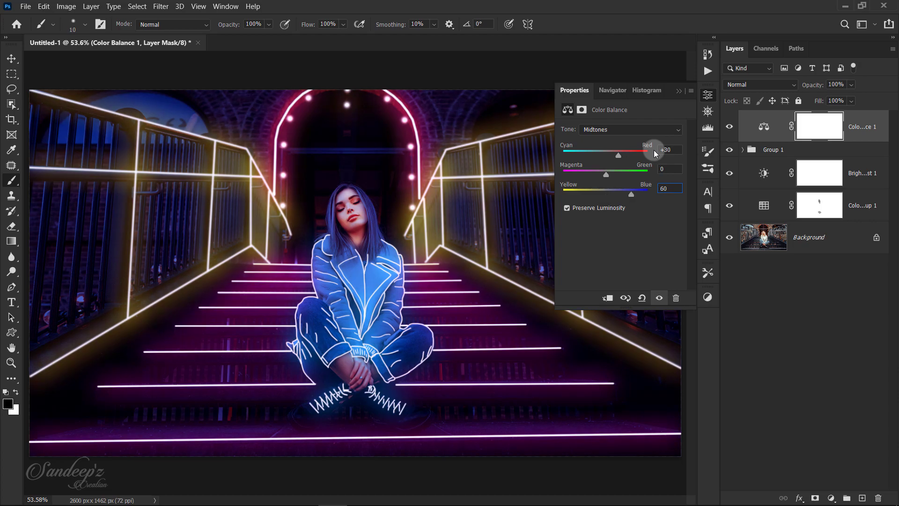
click(676, 95)
Add a Levels adjustment layer and raise the red channel's output black level to 16
click(831, 498)
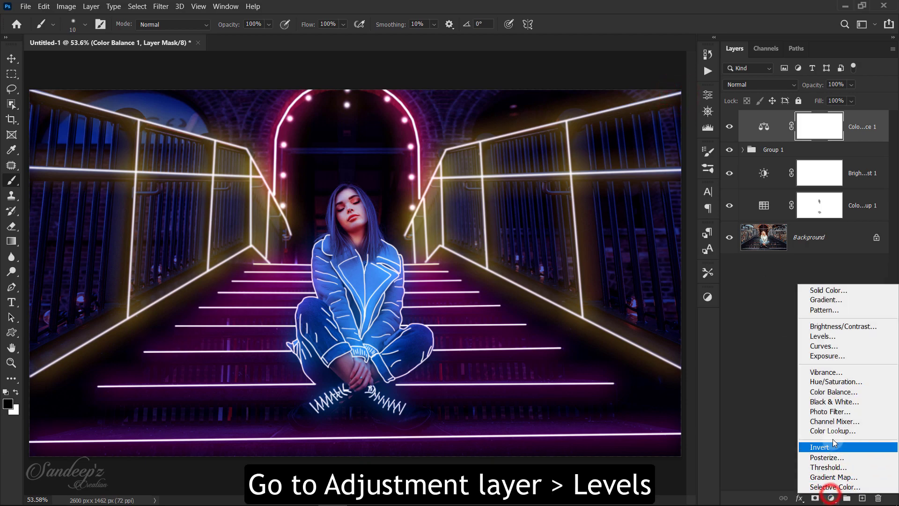
click(824, 336)
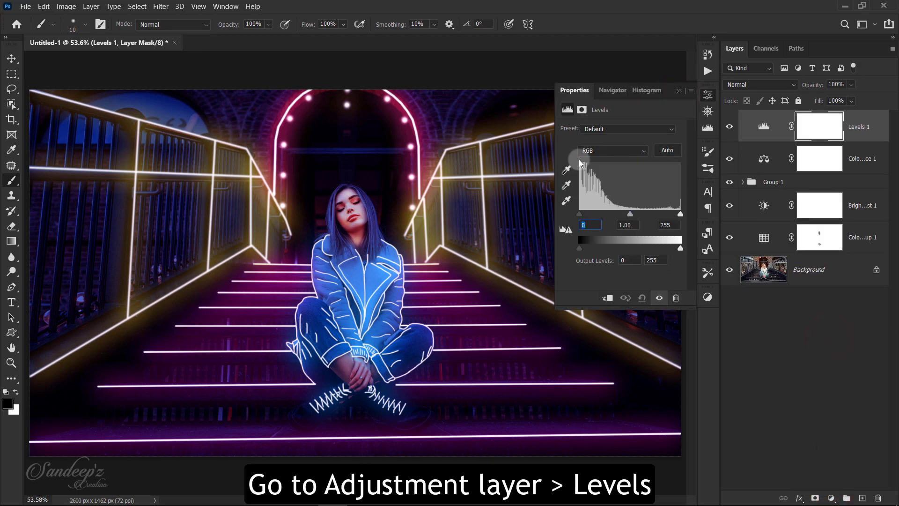
click(583, 151)
click(587, 159)
drag(583, 252, 585, 252)
click(594, 150)
click(594, 171)
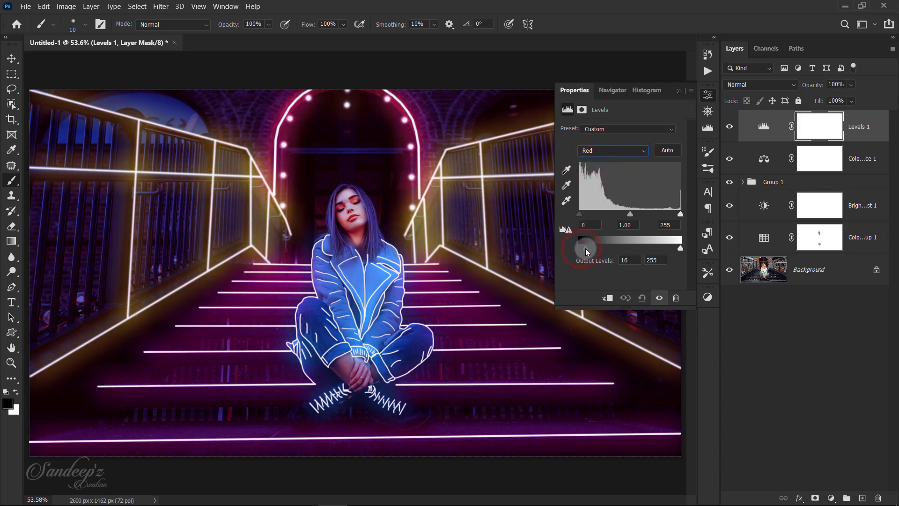
Lower the blue channel's output white level slightly and set the RGB midtone level to 0.93
click(609, 153)
click(602, 187)
drag(682, 250, 682, 251)
click(609, 151)
click(605, 158)
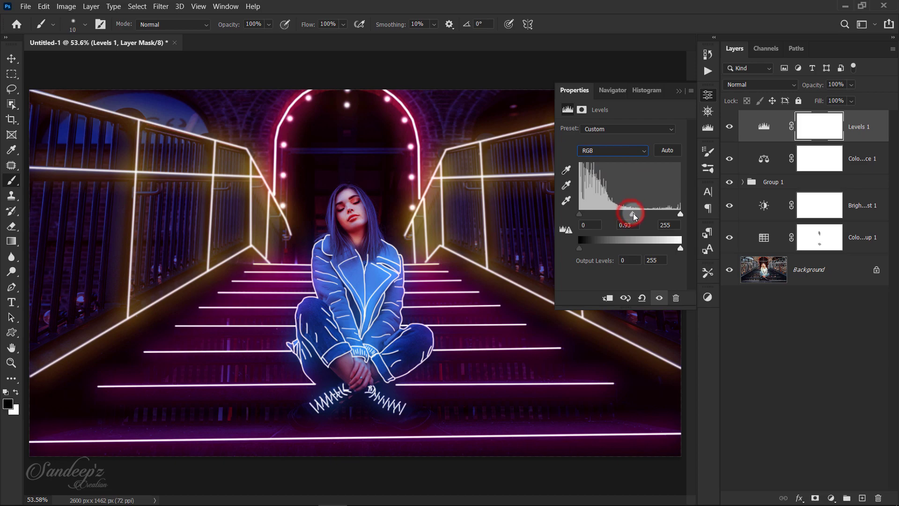
click(679, 91)
Reduce the outer glow size of the stair lines on Layer 2 copy inside Group 1 to 43 px
click(743, 182)
scroll(748, 180, down, 3)
click(731, 217)
click(730, 217)
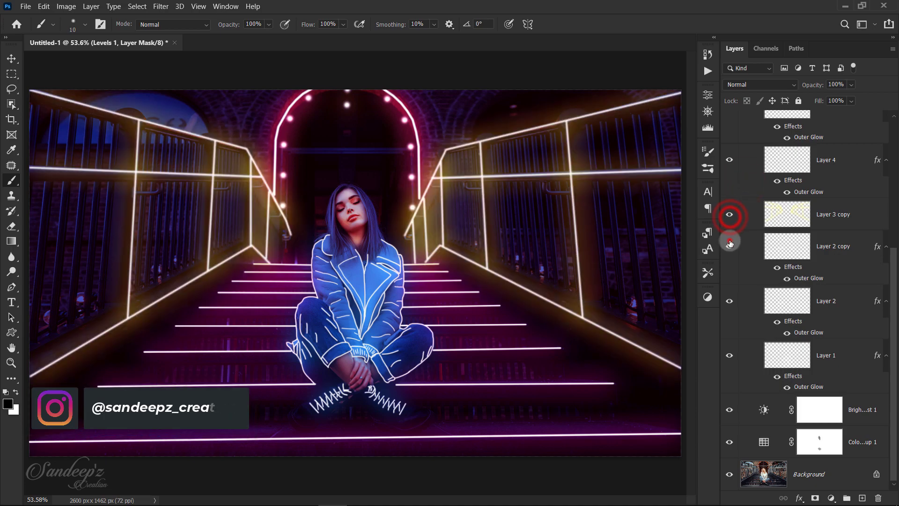
click(730, 244)
click(730, 245)
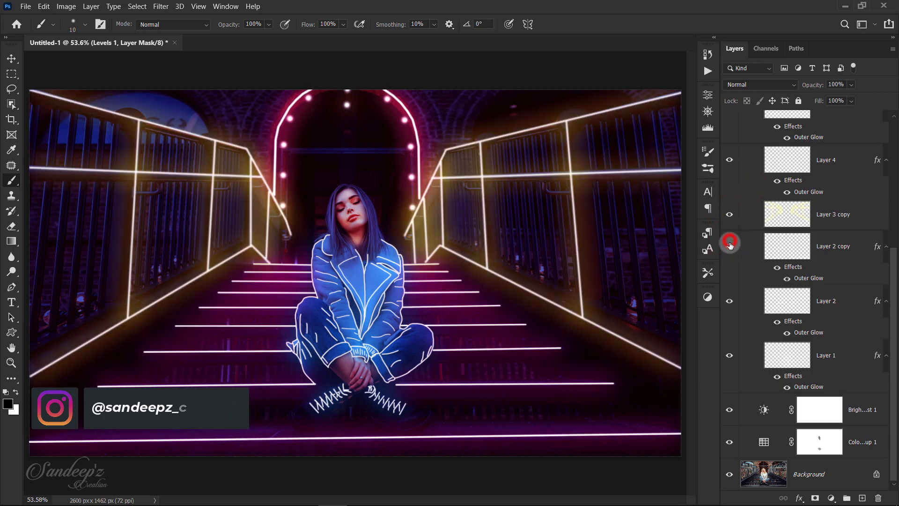
double_click(802, 280)
drag(668, 208, 654, 208)
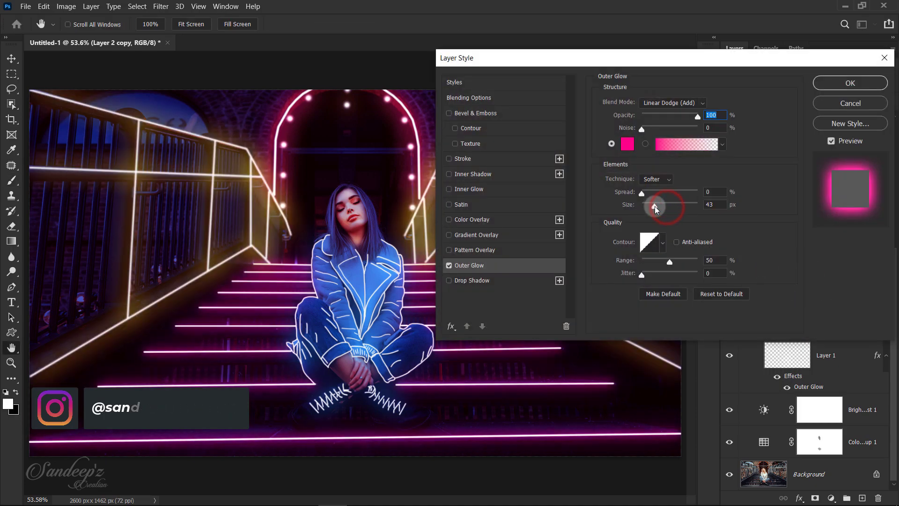
click(829, 86)
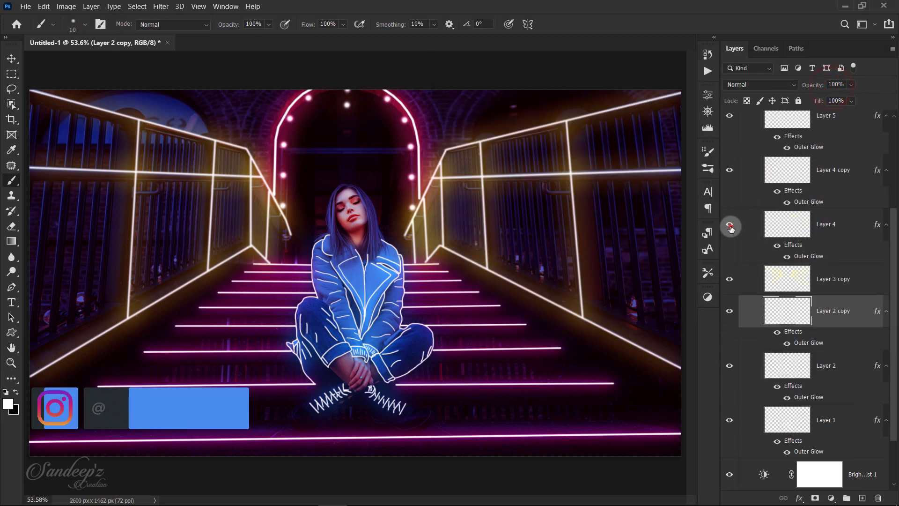
Reduce the yellow outer glow size of the arch lights on Layer 4 to 38 px
click(730, 225)
click(730, 224)
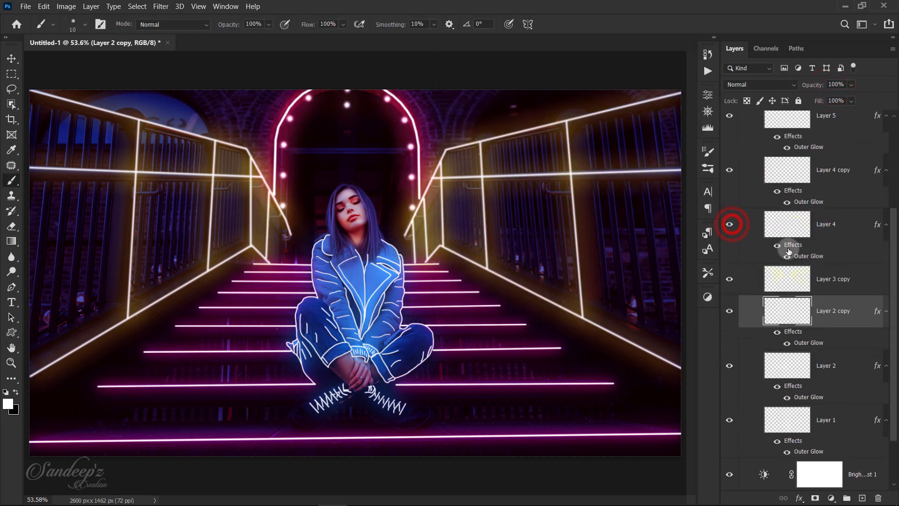
double_click(804, 255)
drag(662, 206, 653, 205)
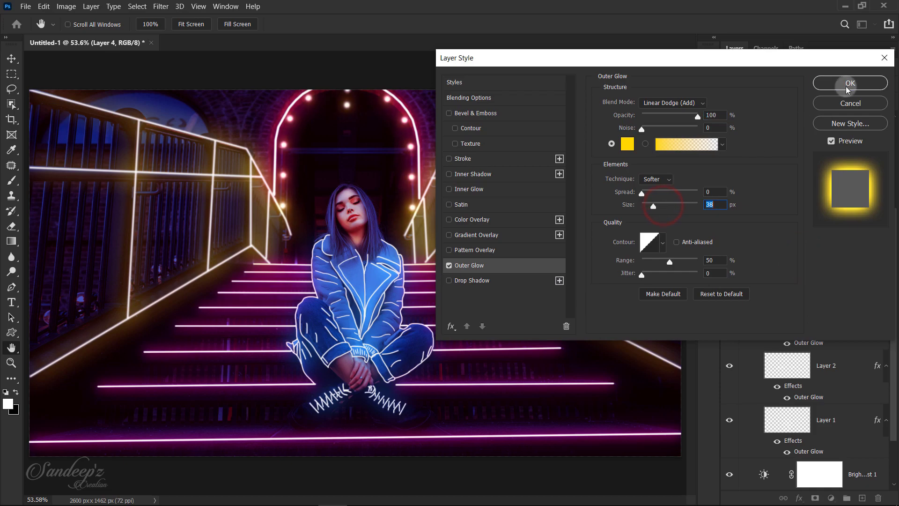
click(849, 84)
Reduce the pink outer glow size of the arch outline on Layer 5 to about 51 px
click(729, 267)
click(730, 212)
click(730, 211)
double_click(809, 243)
drag(665, 206, 658, 210)
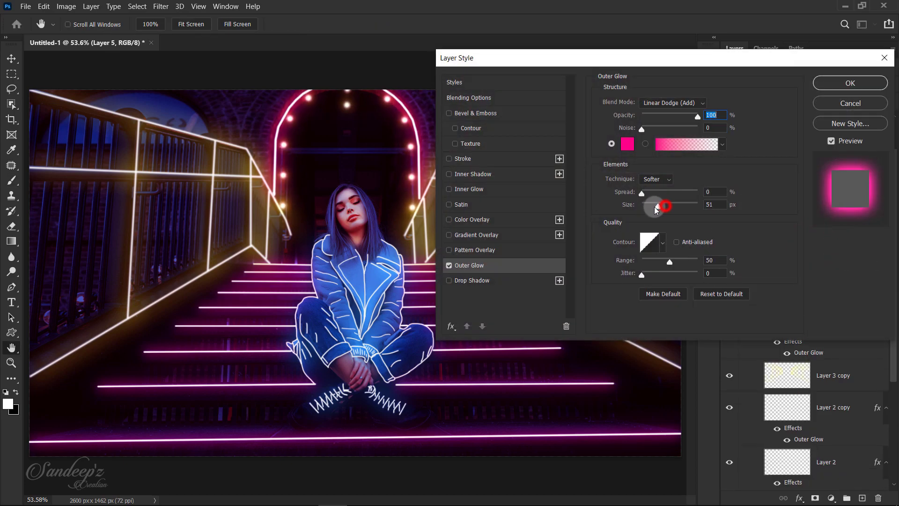
click(850, 83)
Find the railing glow layer, Layer 3 copy, duplicate it to strengthen the yellow glow, and collapse Group 1
scroll(806, 281, down, 3)
click(728, 304)
click(729, 301)
click(729, 246)
click(729, 246)
click(730, 214)
click(729, 214)
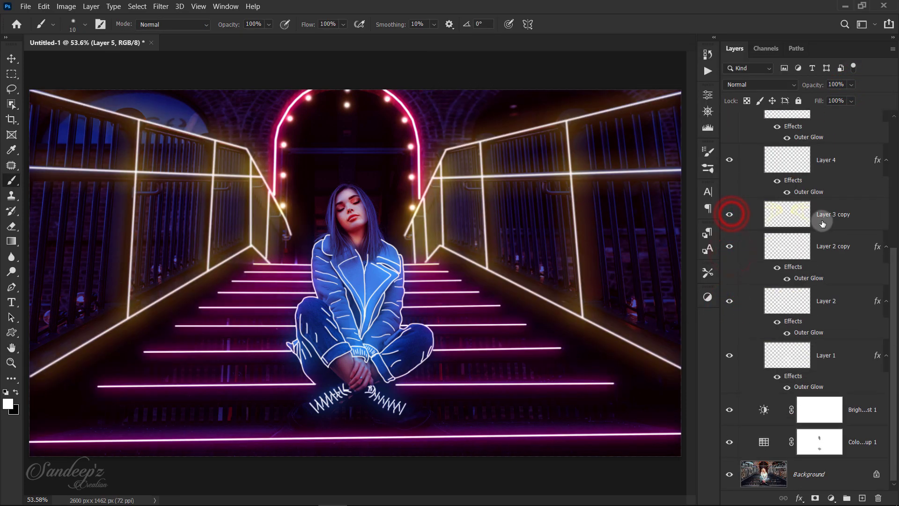
click(823, 223)
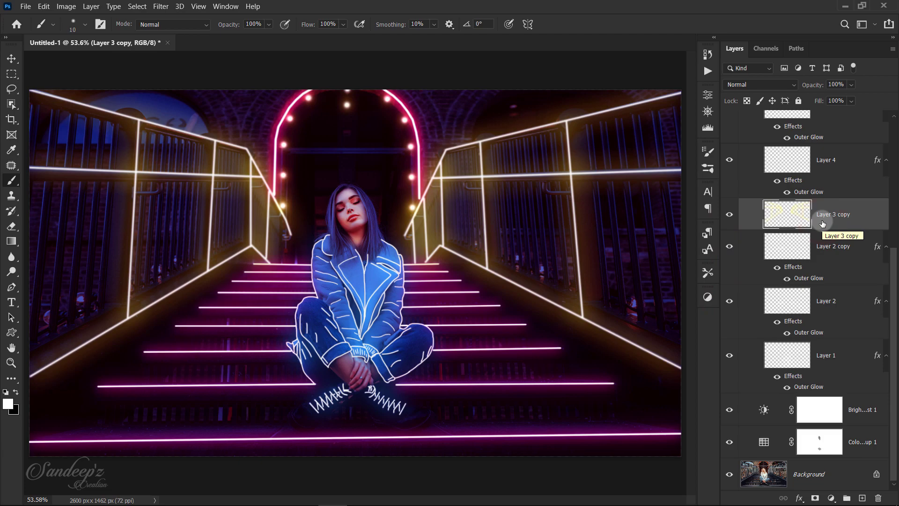
key(ctrl+j)
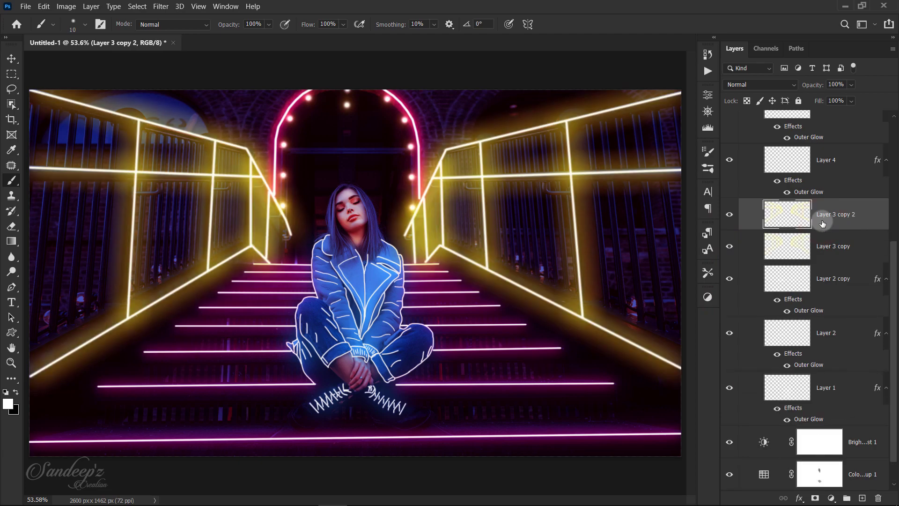
key(ctrl+g)
click(745, 183)
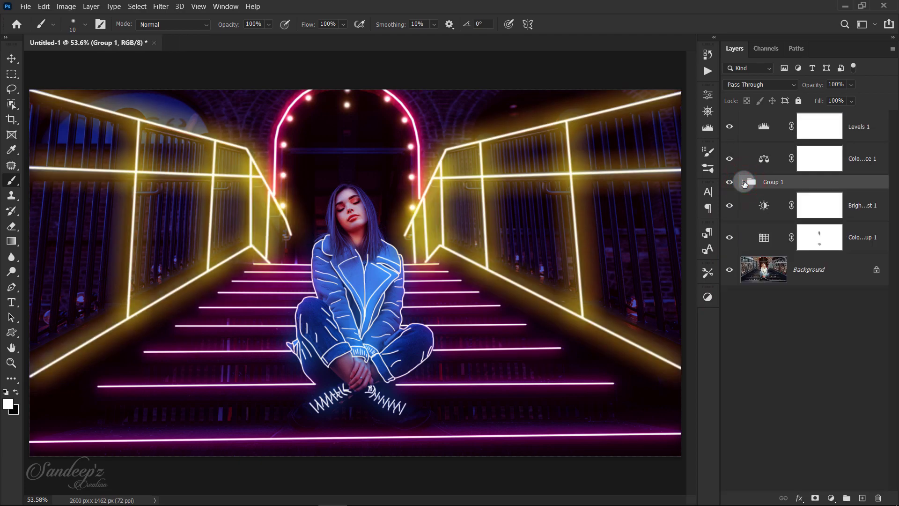
Compare the original background photo with the finished neon effect by isolating the Background layer and restoring all layers
alt+click(729, 275)
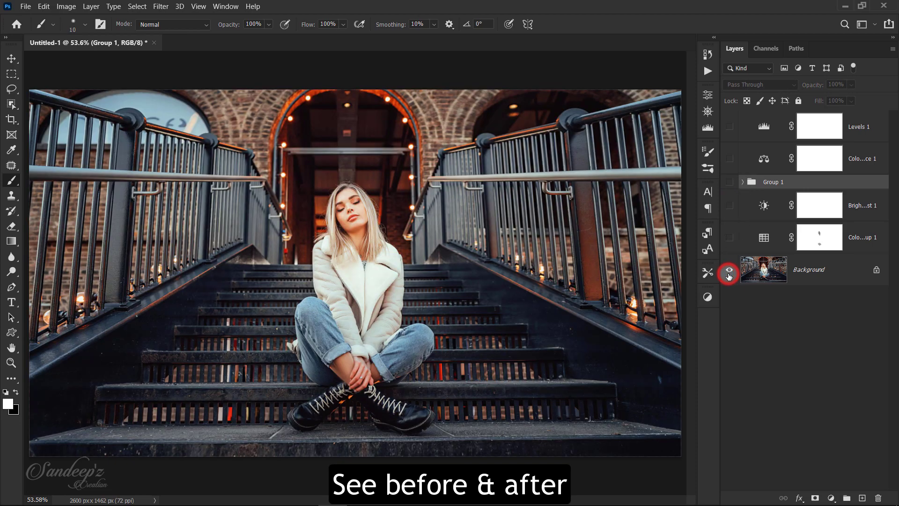
alt+click(728, 275)
alt+click(729, 271)
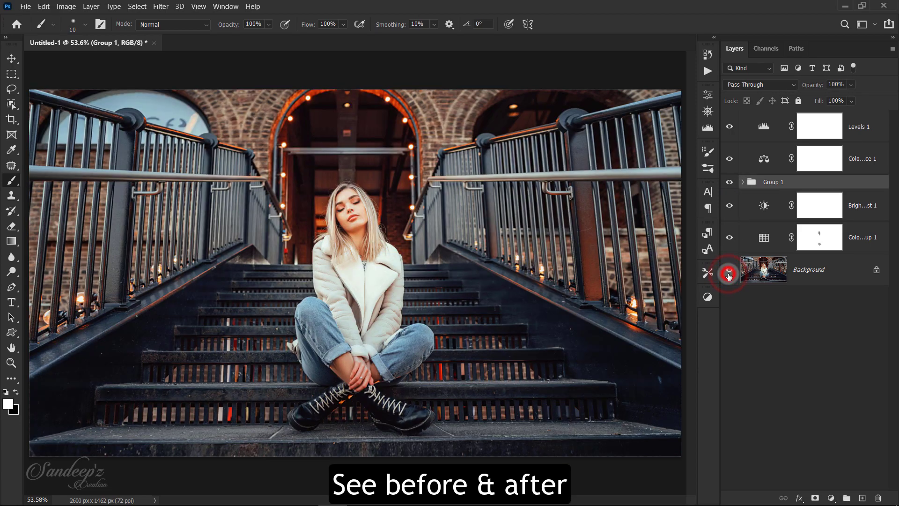
alt+click(729, 271)
alt+click(728, 276)
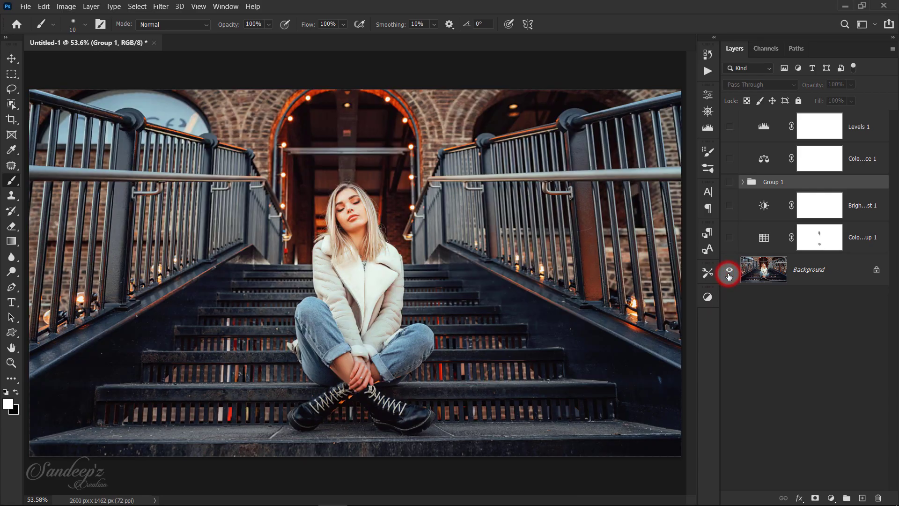
alt+click(729, 276)
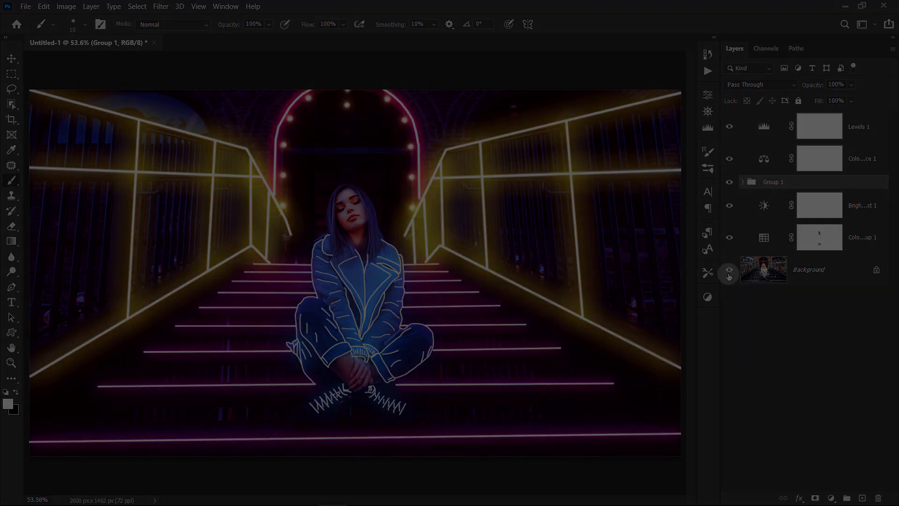